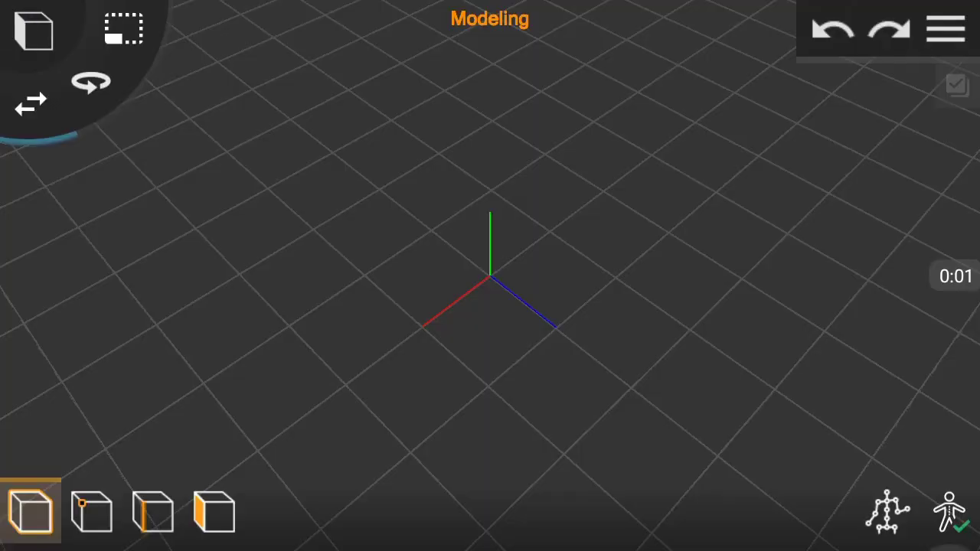
- Add a cube to the empty modeling scene
left_click(32, 31)
left_click(44, 123)
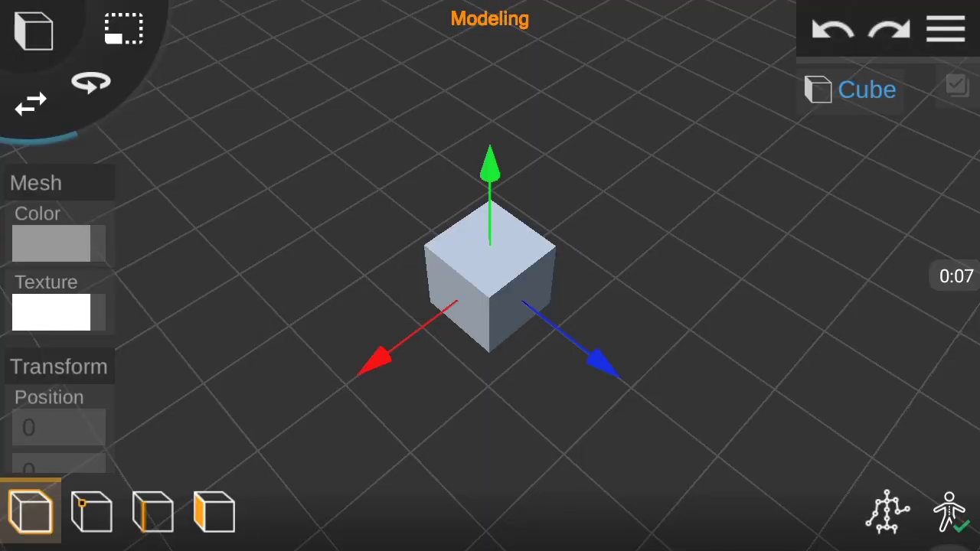
- Set the cube's scale values to 2 with a depth scale of 2.35
left_click_drag(689, 345, 597, 345)
scroll(58, 306, "down", 3)
left_click(58, 357)
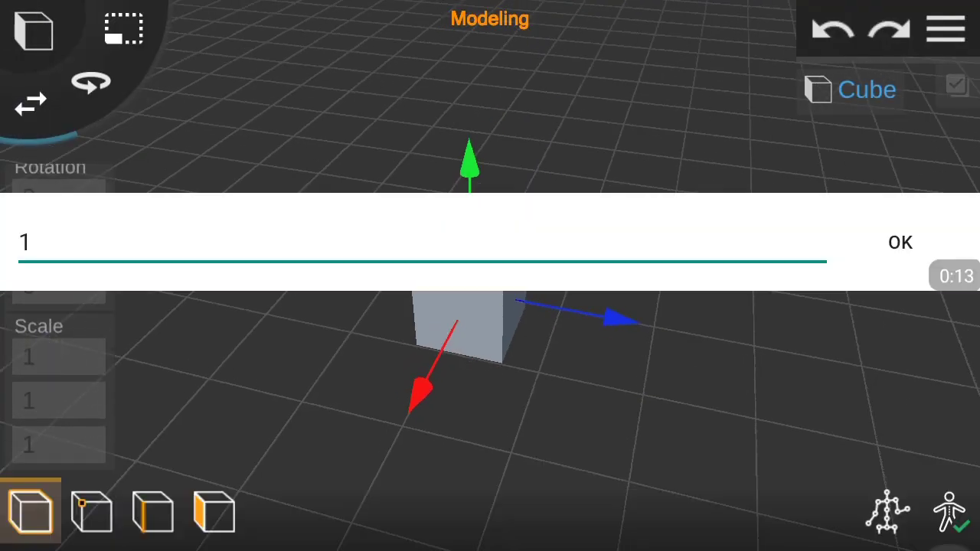
type("2.35")
left_click(900, 242)
left_click(54, 443)
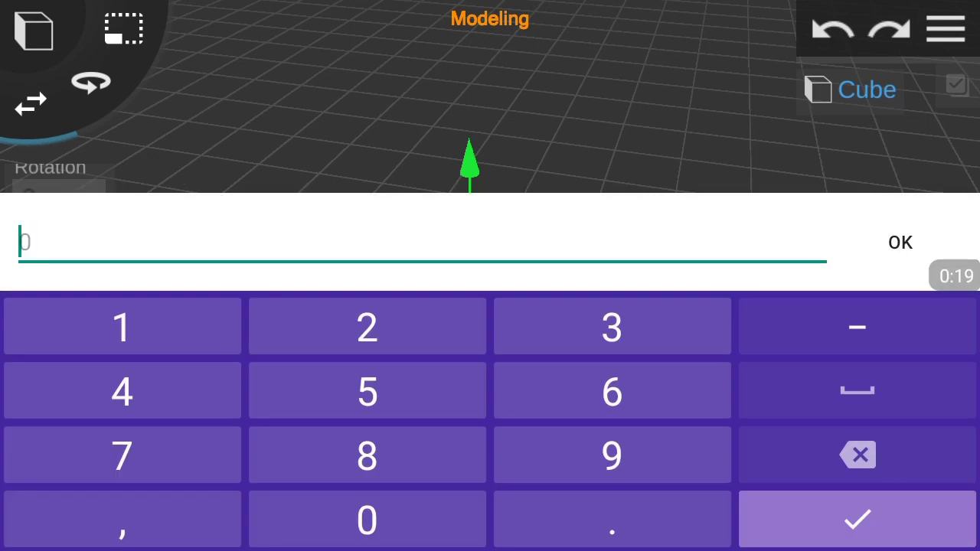
type("5")
left_click(900, 242)
- Duplicate the cube, move the copy to the right and change its scale
left_click(459, 306)
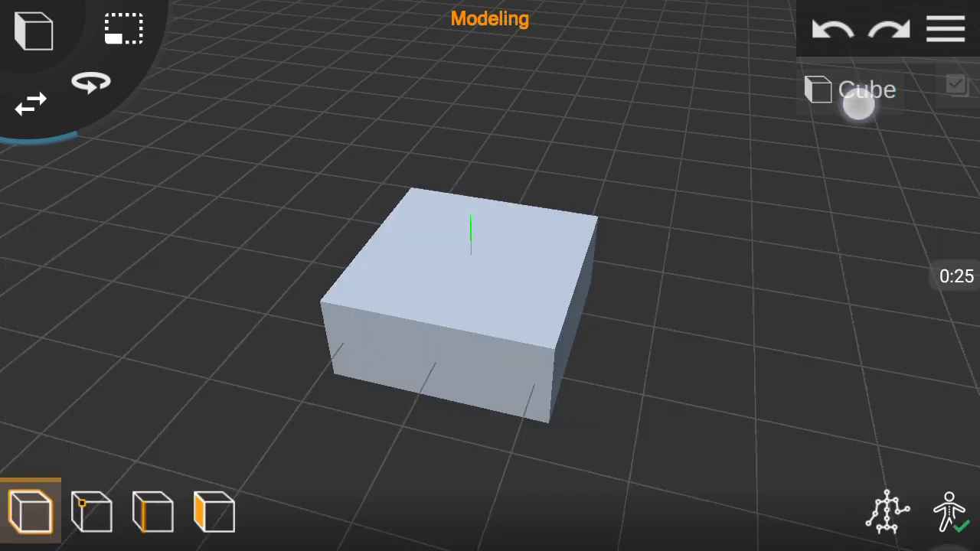
left_click(416, 431)
left_click_drag(807, 369, 881, 382)
left_click(59, 352)
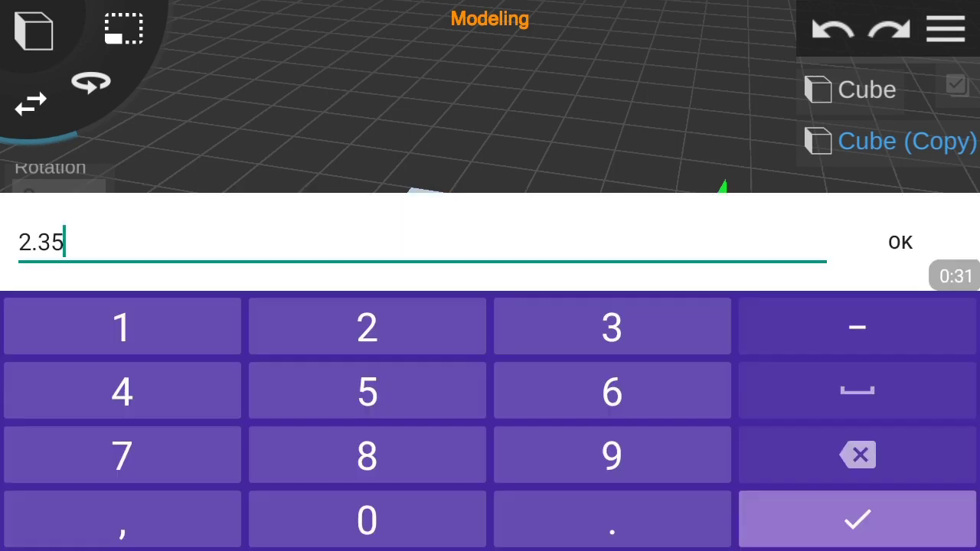
left_click(900, 242)
- Duplicate the copy again and shrink it to a thin post scaled 0.25, 1, 0.34
scroll(497, 352, "down", 3)
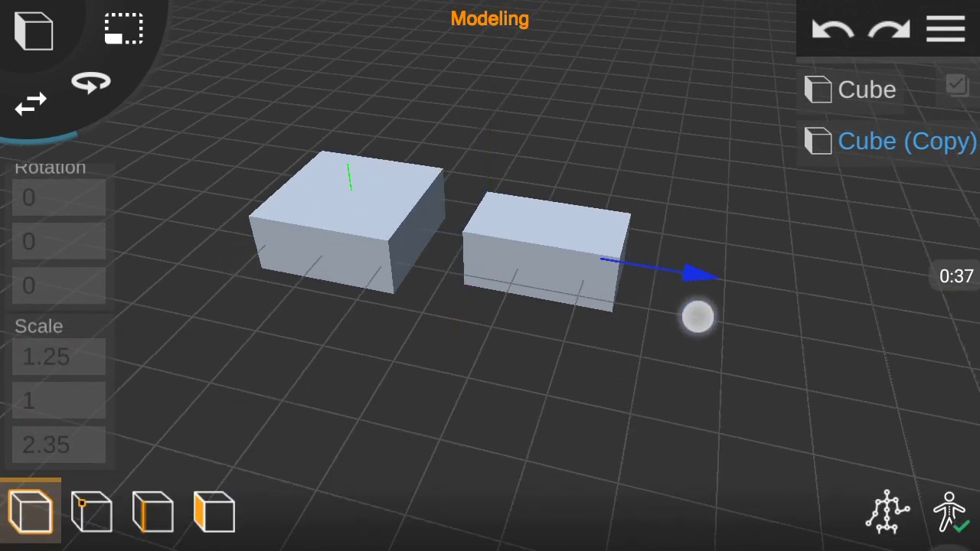
left_click(908, 148)
scroll(59, 306, "down", 5)
left_click(59, 361)
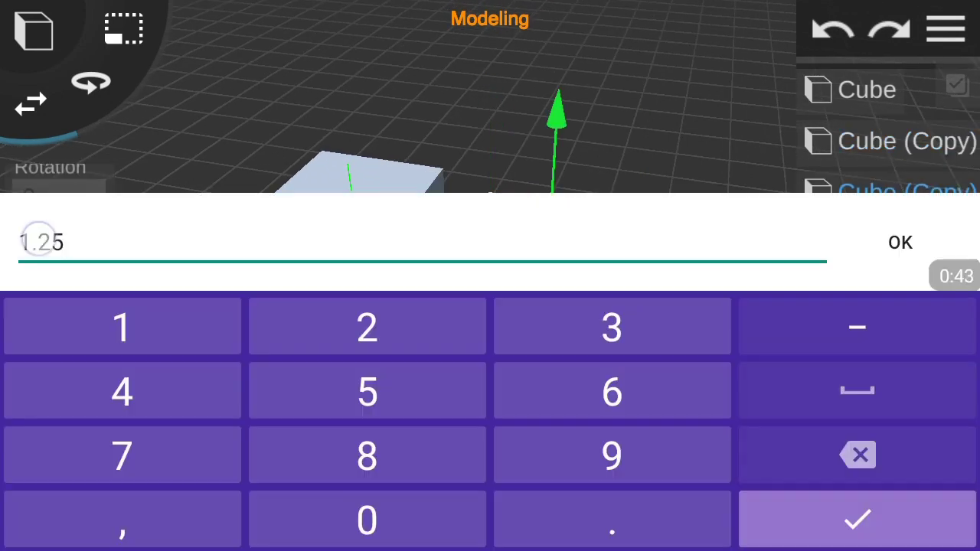
left_click(900, 242)
left_click(59, 440)
key("BackSpace")
key("BackSpace")
key("BackSpace")
type("0.34")
key("Return")
- Switch to face editing and pick the first cube
mouse_move(665, 406)
left_mouse_down()
mouse_move(569, 44)
mouse_move(743, 329)
left_mouse_up()
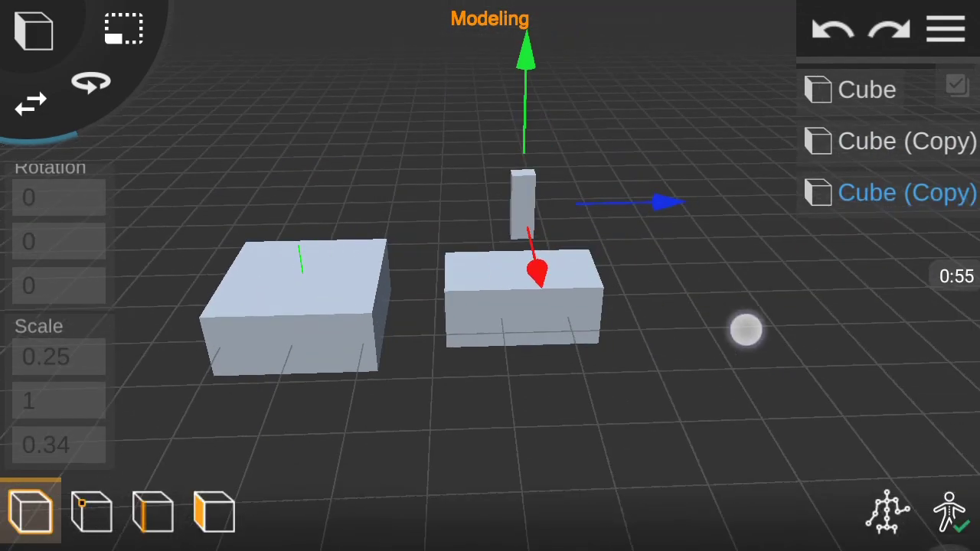
left_click(214, 512)
left_click(528, 345)
- Select the cube's top face and extrude it into a slab
mouse_move(582, 230)
left_mouse_down()
mouse_move(577, 79)
mouse_move(724, 265)
mouse_move(516, 62)
left_mouse_up()
left_click_drag(746, 217, 746, 153)
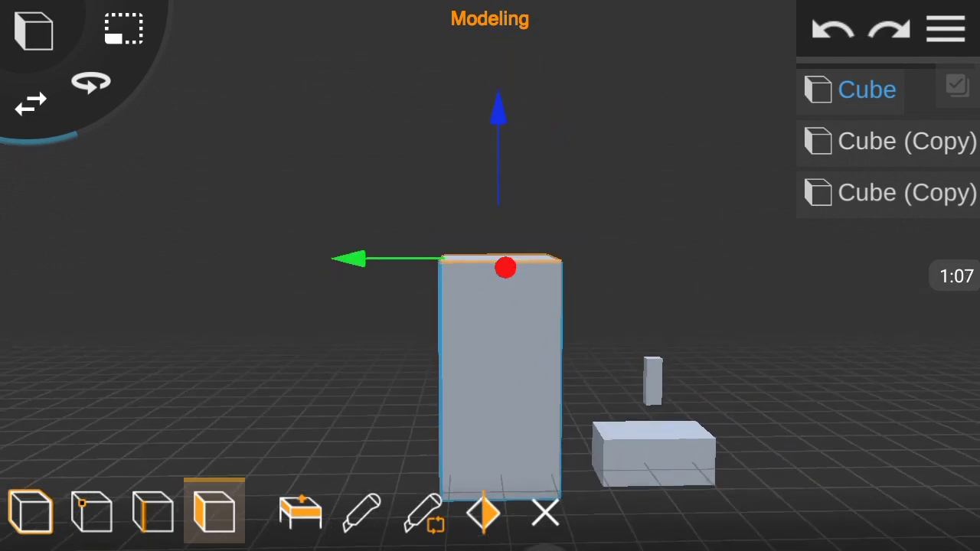
left_click_drag(761, 250, 724, 287)
left_click(425, 240)
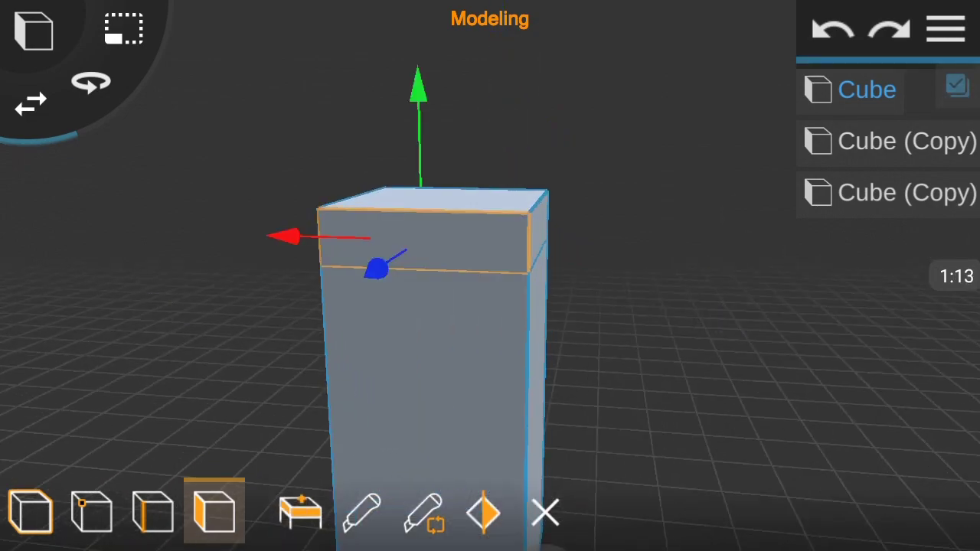
mouse_move(689, 253)
left_mouse_down()
mouse_move(588, 238)
mouse_move(194, 322)
mouse_move(661, 382)
left_mouse_up()
left_click(300, 507)
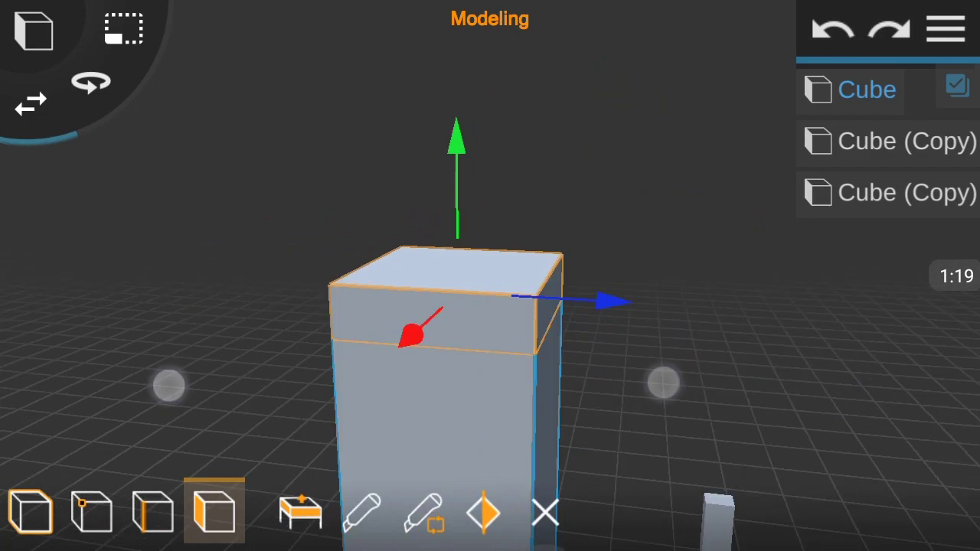
mouse_move(461, 153)
left_mouse_down()
mouse_move(880, 236)
mouse_move(394, 191)
mouse_move(416, 197)
left_mouse_up()
scroll(449, 294, "down", 5)
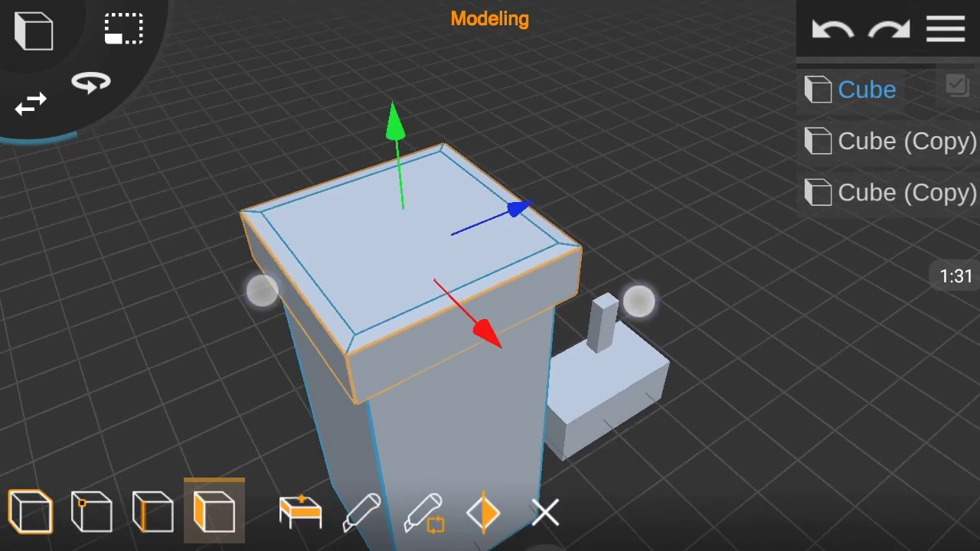
left_click_drag(638, 300, 686, 326)
scroll(614, 230, "up", 3)
mouse_move(613, 230)
left_mouse_down()
mouse_move(499, 333)
mouse_move(626, 322)
left_mouse_up()
- Extrude the top face twice more and raise the inner face into a block
left_click(300, 512)
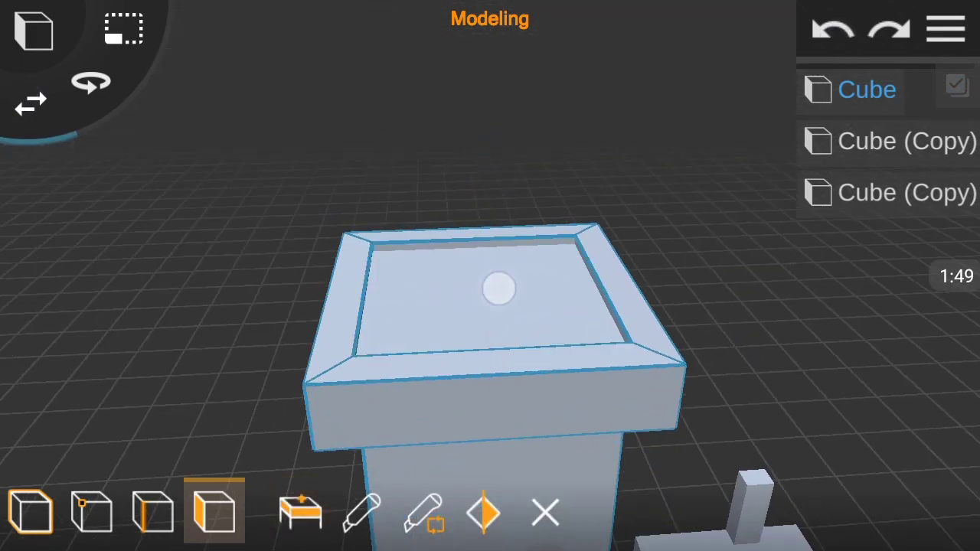
left_click_drag(487, 214, 486, 191)
left_click(123, 25)
left_click_drag(387, 293, 573, 324)
left_click(30, 101)
mouse_move(490, 344)
left_mouse_down()
mouse_move(673, 237)
mouse_move(501, 233)
mouse_move(740, 265)
left_mouse_up()
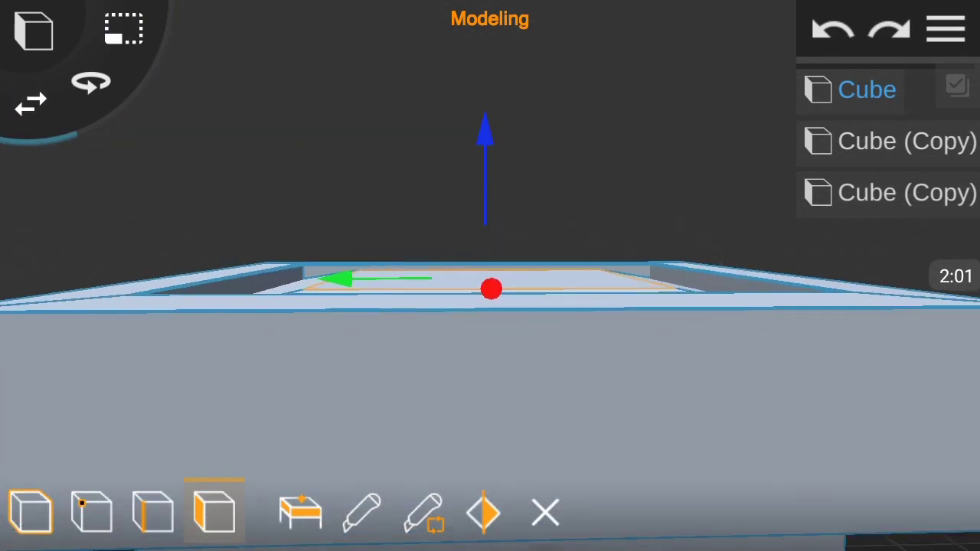
left_click_drag(506, 196, 744, 313)
mouse_move(528, 182)
left_mouse_down()
mouse_move(544, 165)
mouse_move(548, 236)
left_mouse_up()
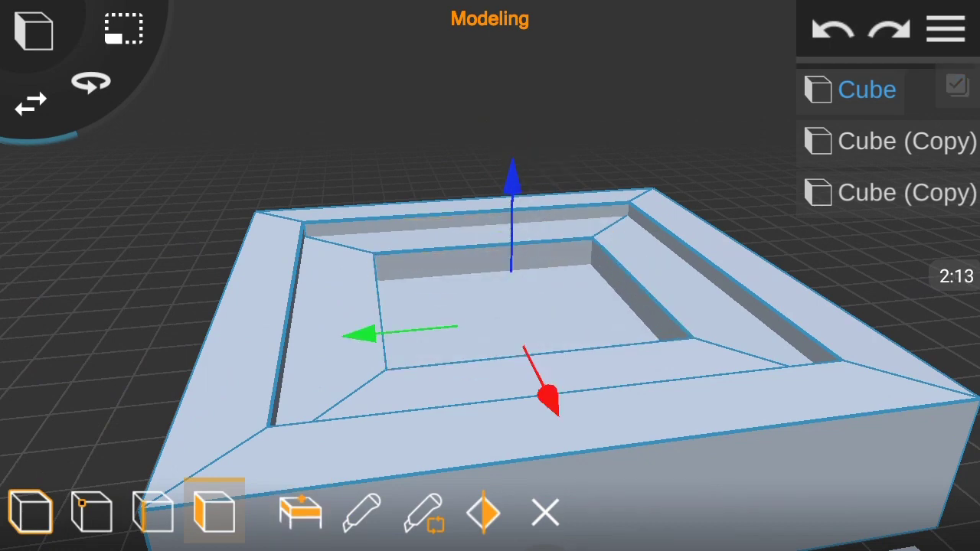
- Inspect the recessed cap from above and return to whole-object editing
left_click_drag(658, 329, 811, 339)
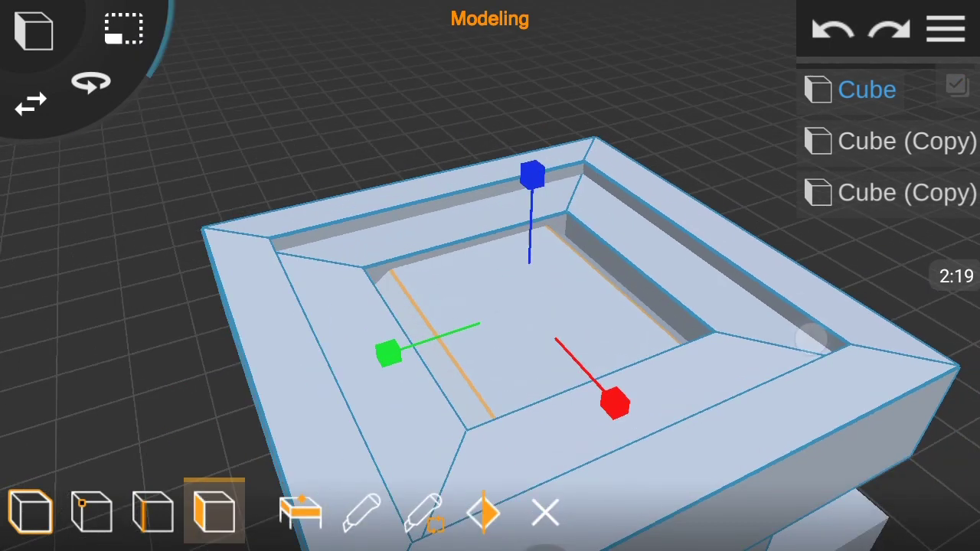
left_click_drag(735, 360, 778, 365)
scroll(490, 306, "up", 5)
left_click_drag(529, 252, 529, 286)
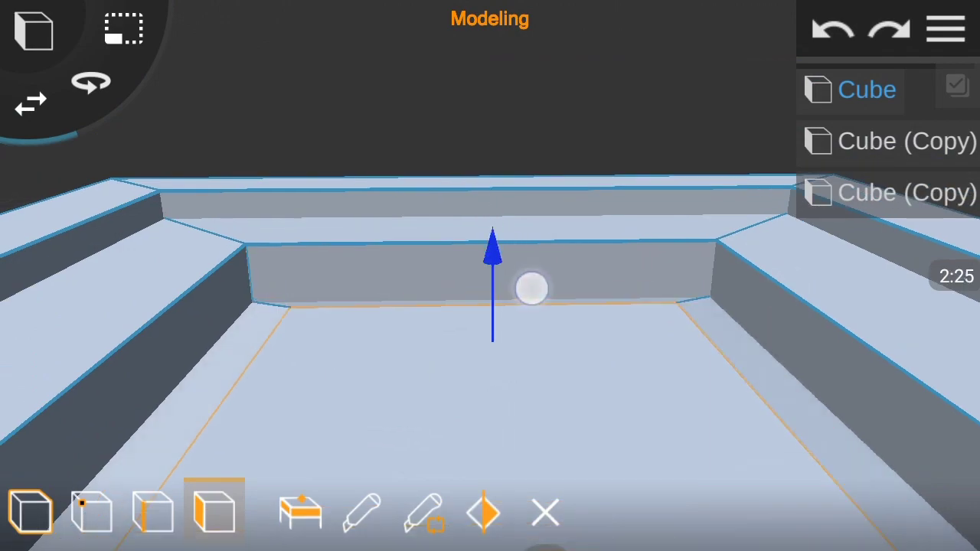
scroll(476, 265, "down", 3)
scroll(489, 229, "down", 5)
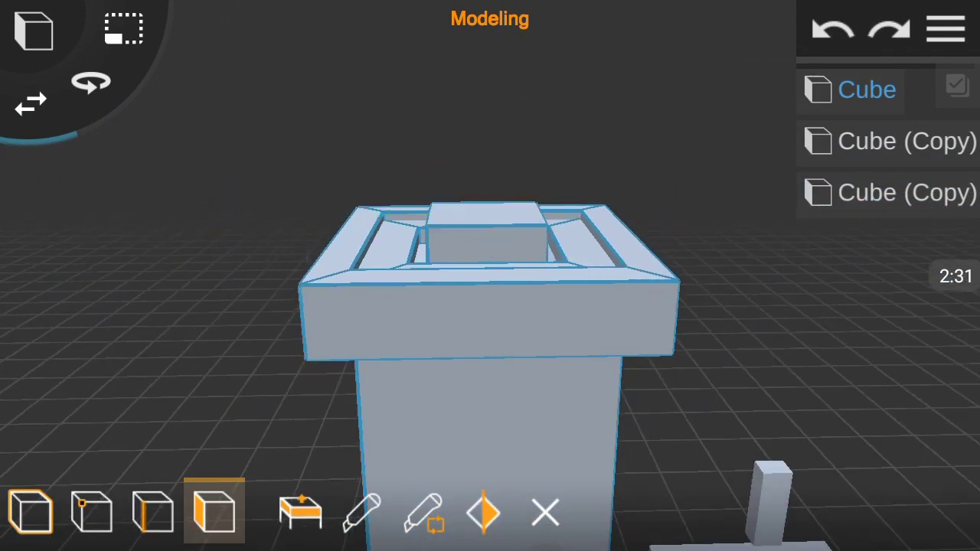
left_click(30, 509)
left_click(698, 223)
mouse_move(698, 224)
left_mouse_down()
mouse_move(722, 372)
mouse_move(676, 355)
mouse_move(692, 346)
left_mouse_up()
left_click(290, 337)
- Duplicate the pillar and move the copy to the right
left_click(416, 439)
scroll(471, 272, "down", 3)
left_click_drag(507, 304, 868, 350)
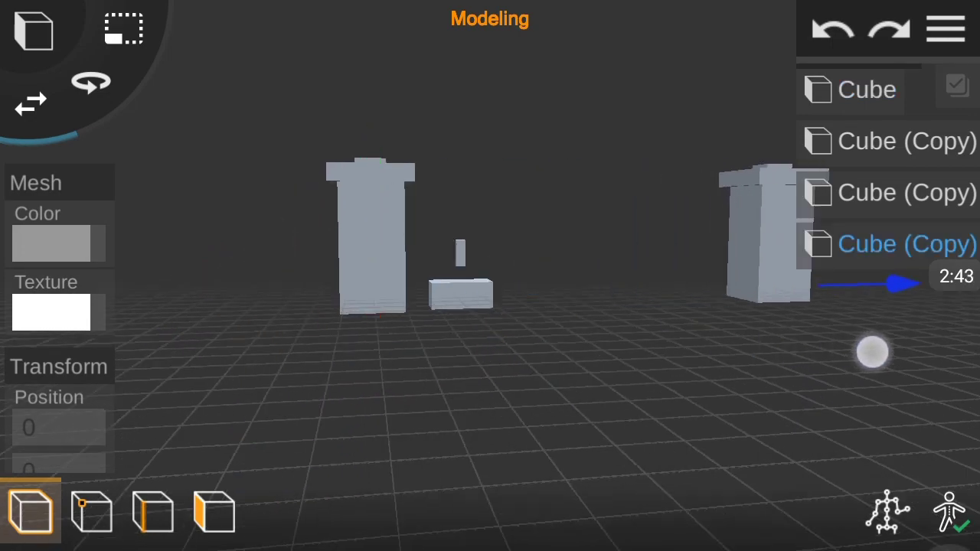
- Stretch the small block's face to lengthen it into a long bar
left_click(215, 511)
left_click(460, 222)
mouse_move(757, 424)
left_mouse_down()
mouse_move(731, 275)
mouse_move(746, 406)
mouse_move(838, 363)
left_mouse_up()
scroll(520, 339, "down", 2)
scroll(490, 263, "up", 3)
mouse_move(46, 295)
left_mouse_down()
mouse_move(130, 301)
mouse_move(718, 263)
mouse_move(584, 396)
mouse_move(642, 316)
mouse_move(606, 95)
mouse_move(541, 162)
left_mouse_up()
- Pull the bar's top face up into a low wall panel beside the pillar
left_click(545, 513)
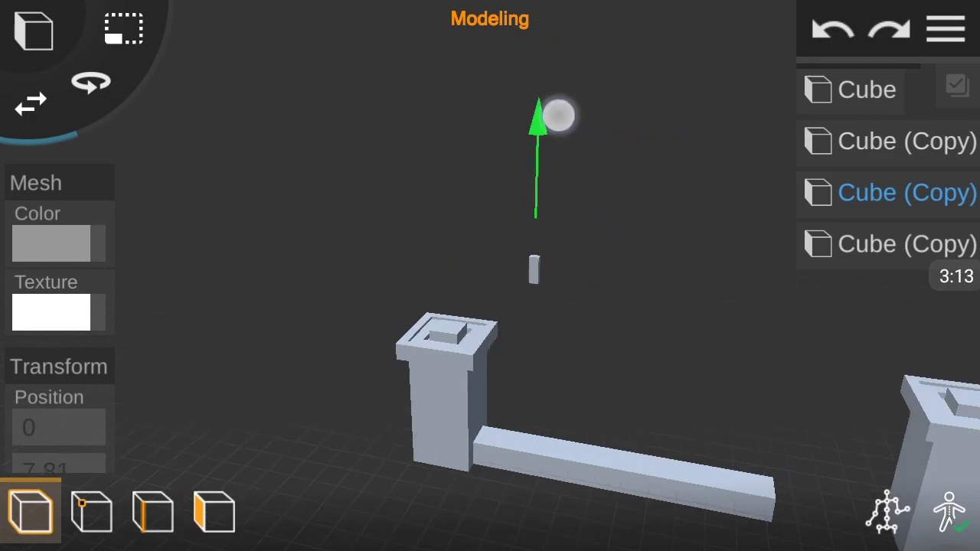
left_click(214, 512)
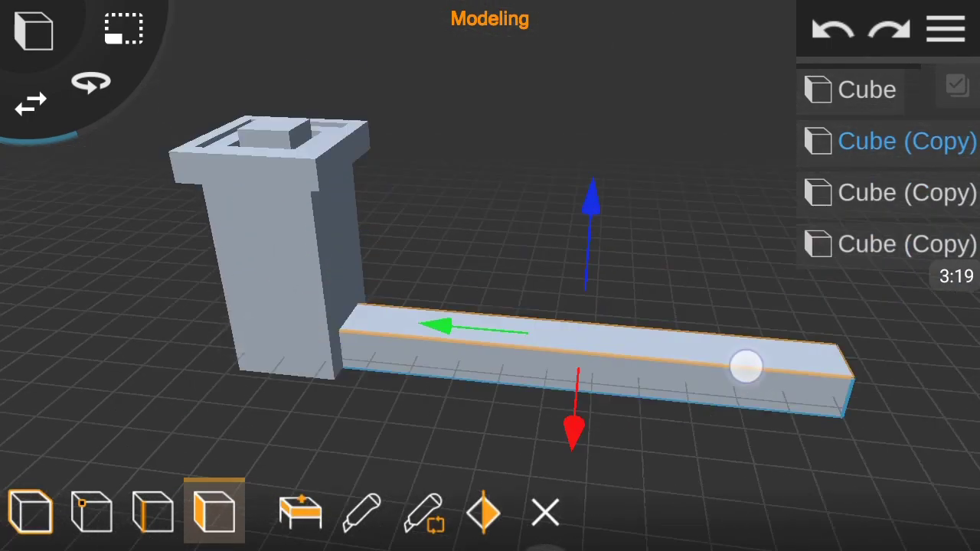
left_click_drag(724, 344, 631, 151)
left_click(214, 511)
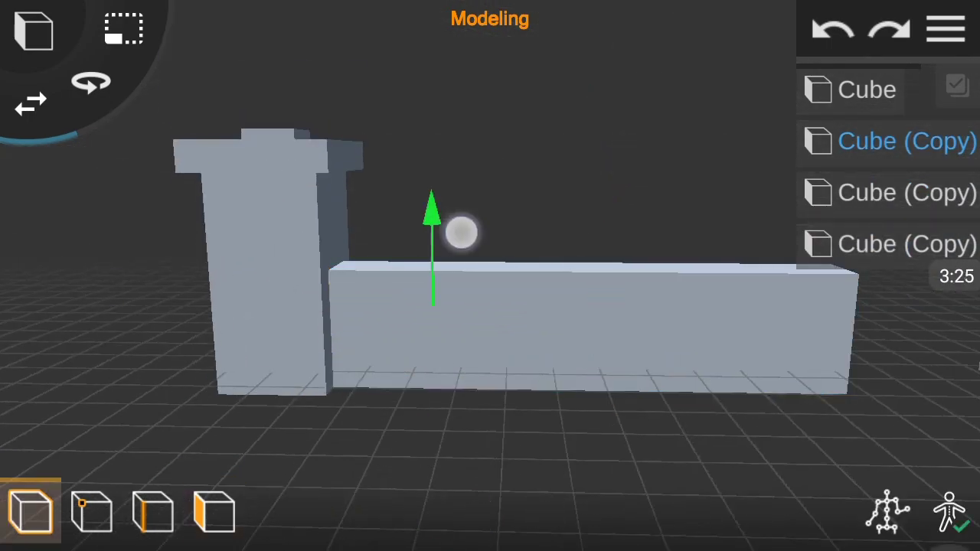
left_click_drag(245, 317, 459, 321)
left_click(214, 511)
left_click_drag(383, 229, 490, 273)
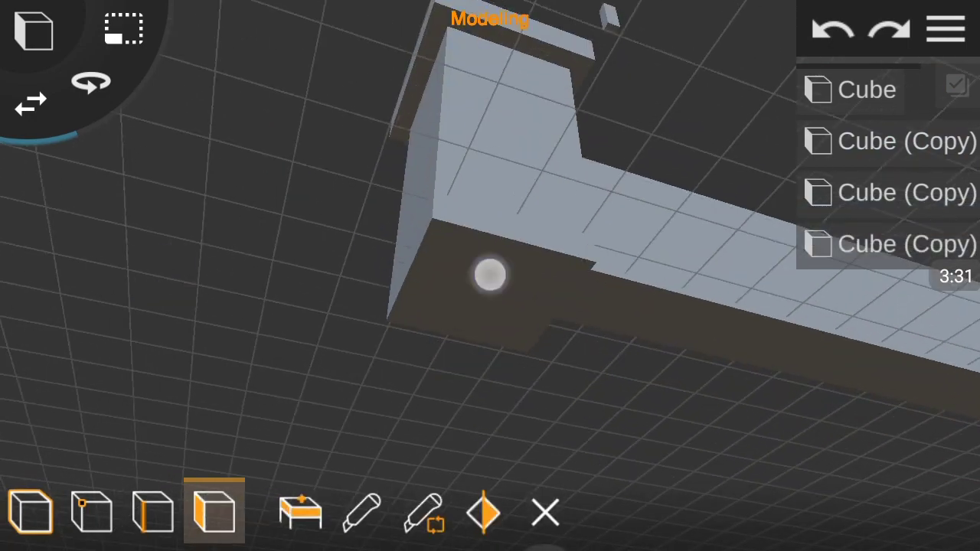
- Extrude the first pillar's bottom face slightly downward
left_click(490, 273)
mouse_move(201, 250)
left_mouse_down()
mouse_move(531, 372)
mouse_move(747, 402)
left_mouse_up()
left_click(300, 511)
left_click_drag(489, 329, 488, 344)
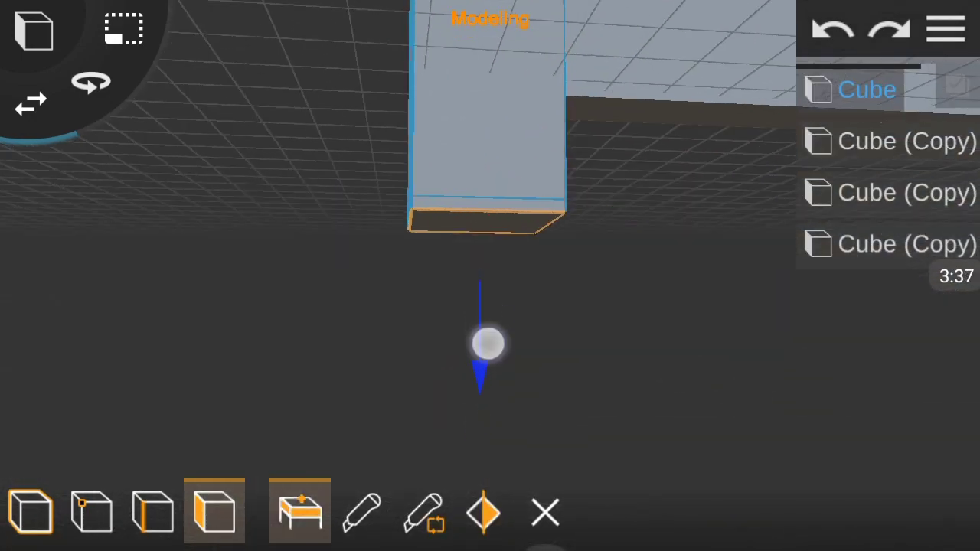
- Widen the extruded base outward into a flared plinth
mouse_move(884, 412)
left_mouse_down()
mouse_move(547, 295)
mouse_move(538, 394)
left_mouse_up()
mouse_move(680, 331)
left_mouse_down()
mouse_move(448, 245)
mouse_move(658, 327)
mouse_move(582, 298)
left_mouse_up()
left_click_drag(291, 324, 398, 314)
mouse_move(468, 305)
left_mouse_down()
mouse_move(492, 350)
mouse_move(513, 360)
left_mouse_up()
left_click_drag(581, 345, 506, 321)
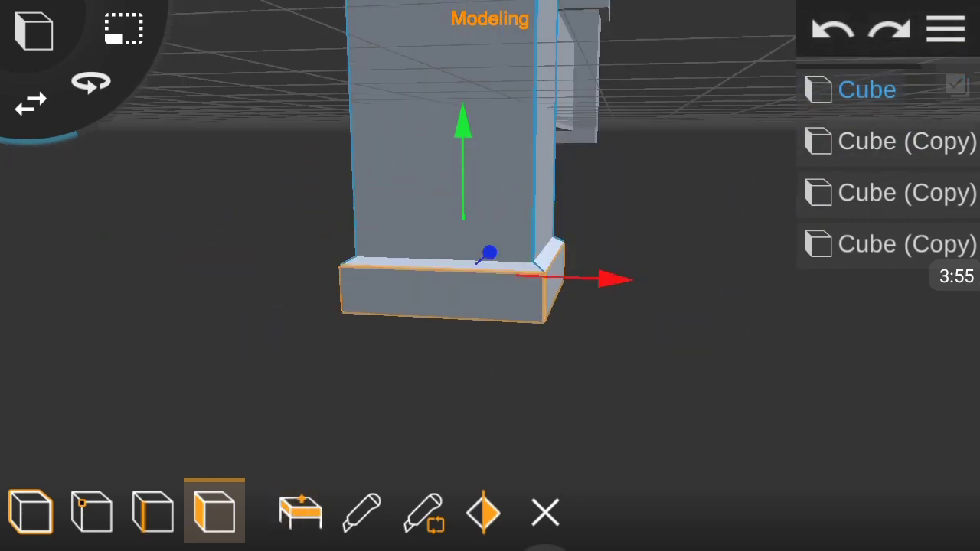
mouse_move(692, 330)
left_mouse_down()
mouse_move(678, 311)
mouse_move(586, 258)
left_mouse_up()
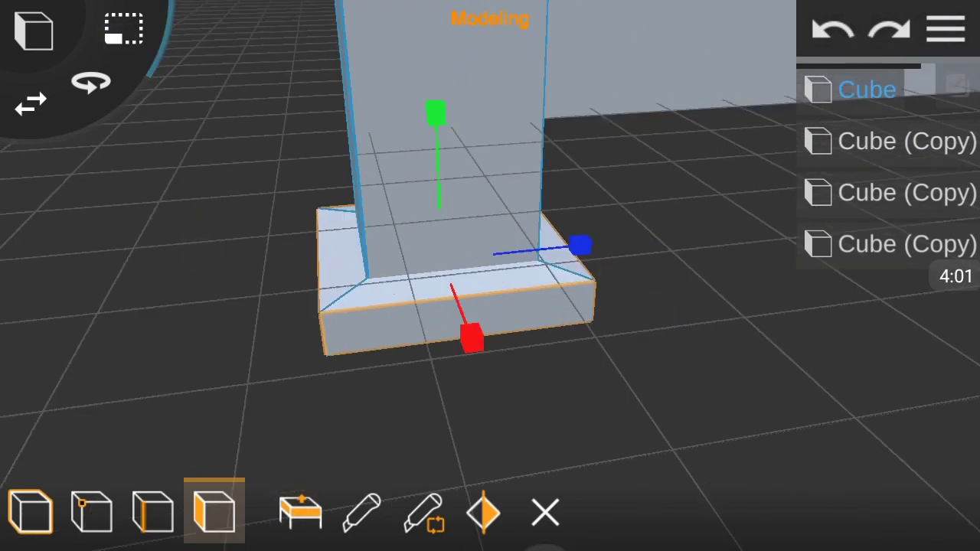
mouse_move(658, 321)
left_mouse_down()
mouse_move(783, 319)
mouse_move(333, 186)
left_mouse_up()
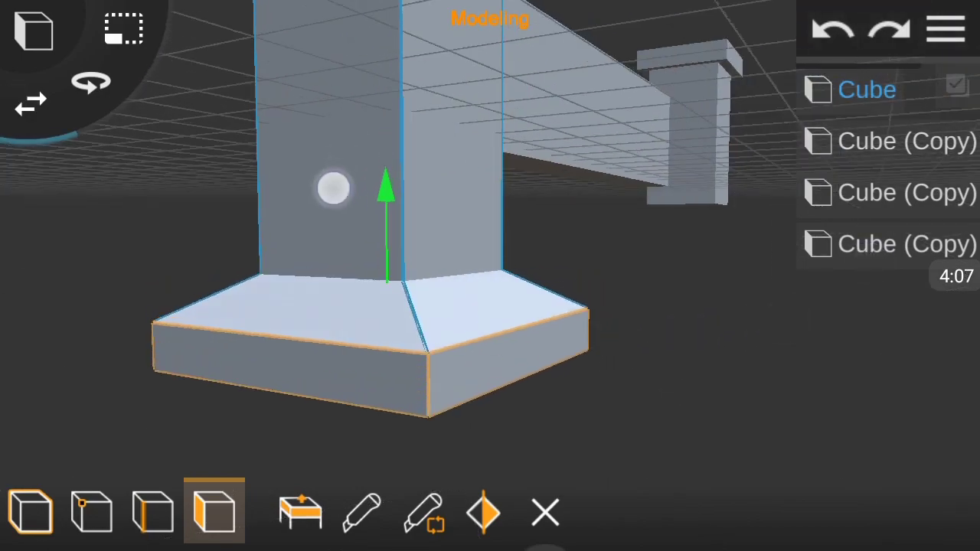
left_click(31, 512)
mouse_move(429, 230)
left_mouse_down()
mouse_move(536, 369)
mouse_move(694, 330)
left_mouse_up()
scroll(490, 230, "up", 5)
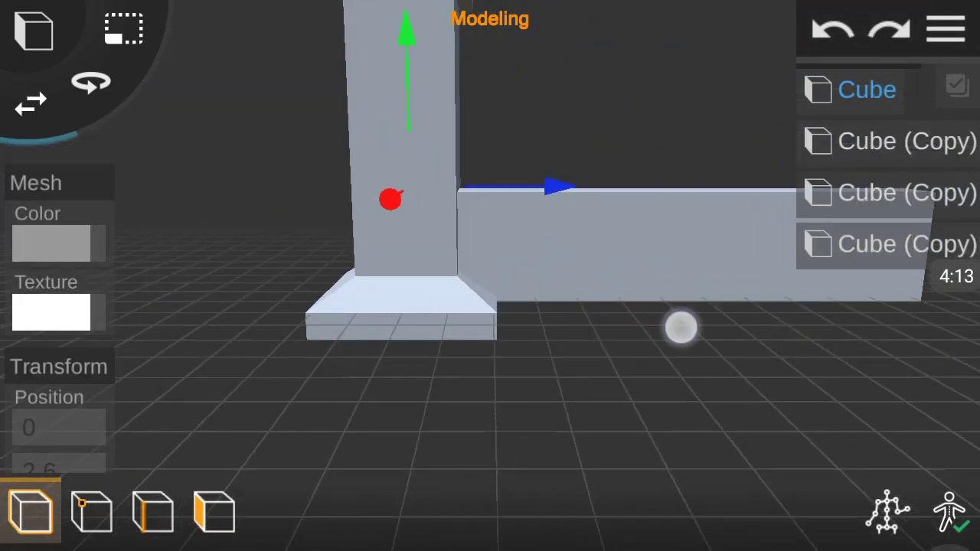
- Delete the right pillar and place a copy of the left pillar at the wall's right end
scroll(479, 276, "down", 3)
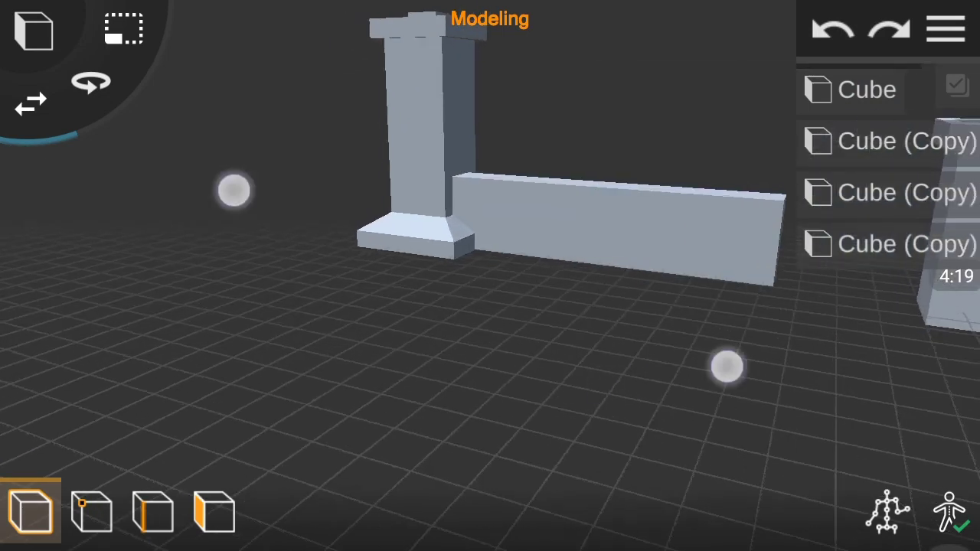
left_click(727, 253)
left_click(637, 436)
left_click(383, 176)
left_click(416, 440)
mouse_move(674, 276)
left_mouse_down()
mouse_move(711, 286)
mouse_move(734, 372)
left_mouse_up()
scroll(528, 311, "up", 5)
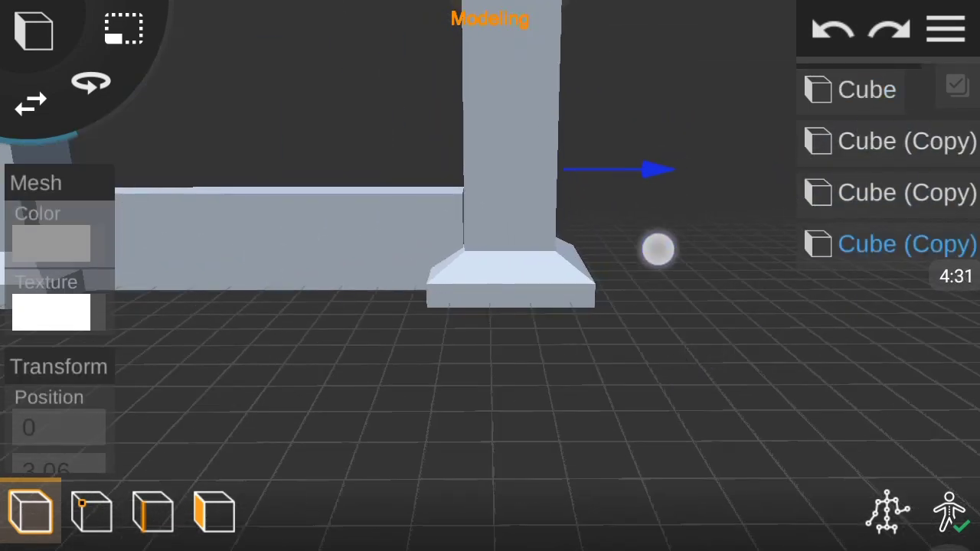
scroll(650, 301, "down", 5)
left_click_drag(650, 337, 626, 311)
- Raise the low wall's top face slightly between the two pillars
left_click(626, 311)
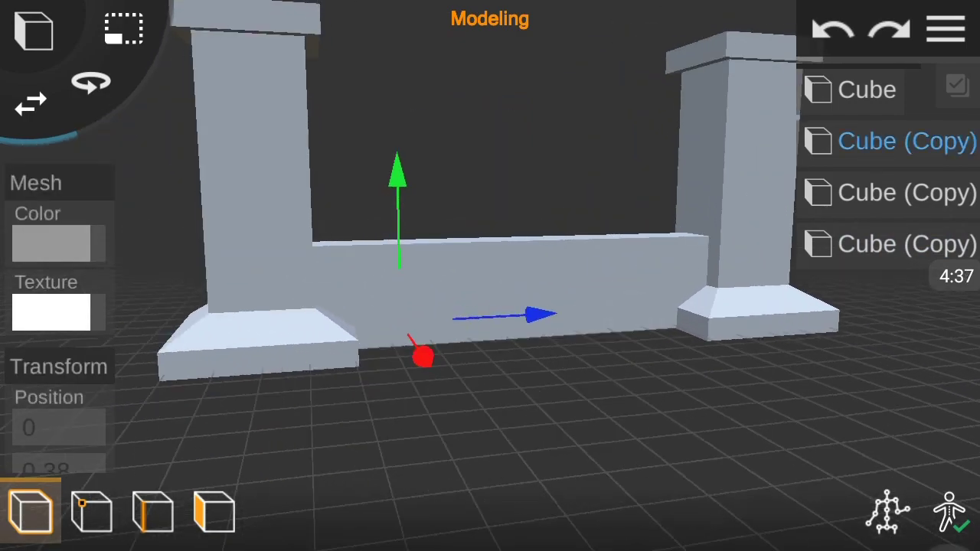
mouse_move(413, 202)
left_mouse_down()
mouse_move(403, 184)
mouse_move(536, 229)
left_mouse_up()
left_click(215, 512)
left_click(472, 208)
mouse_move(667, 355)
left_mouse_down()
mouse_move(478, 202)
mouse_move(499, 160)
left_mouse_up()
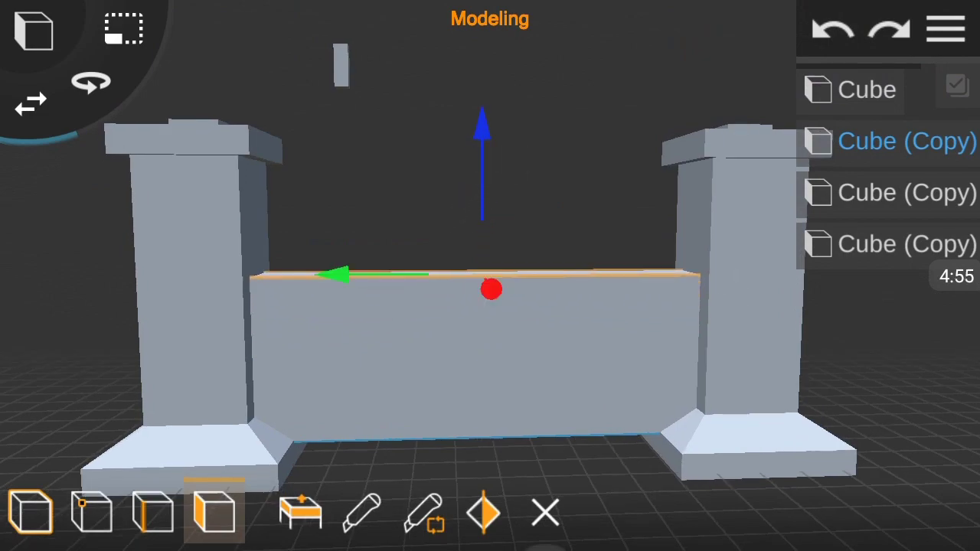
mouse_move(799, 276)
left_mouse_down()
mouse_move(737, 394)
mouse_move(853, 468)
left_mouse_up()
mouse_move(731, 367)
left_mouse_down()
mouse_move(470, 105)
mouse_move(525, 82)
left_mouse_up()
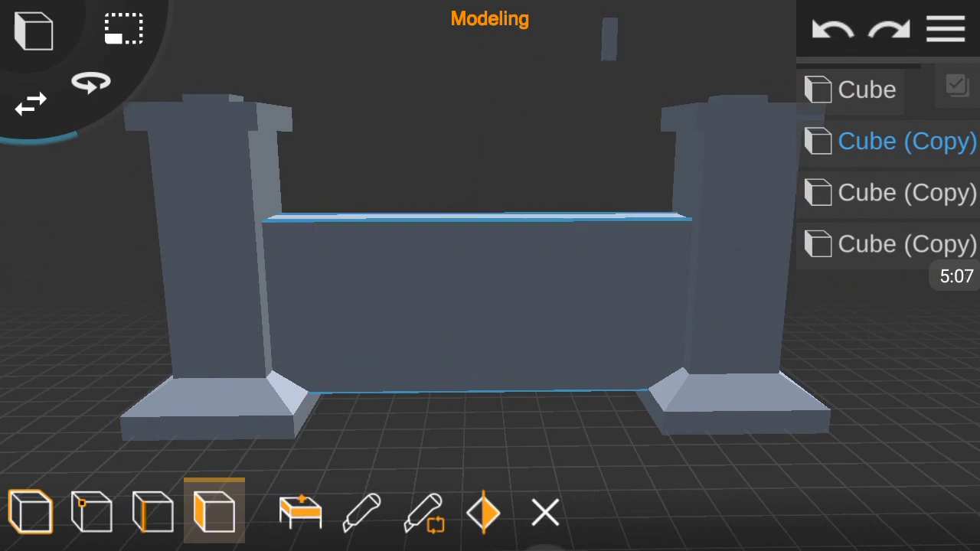
left_click(545, 512)
mouse_move(711, 418)
left_mouse_down()
mouse_move(687, 359)
mouse_move(735, 382)
left_mouse_up()
left_click(946, 29)
left_click(857, 255)
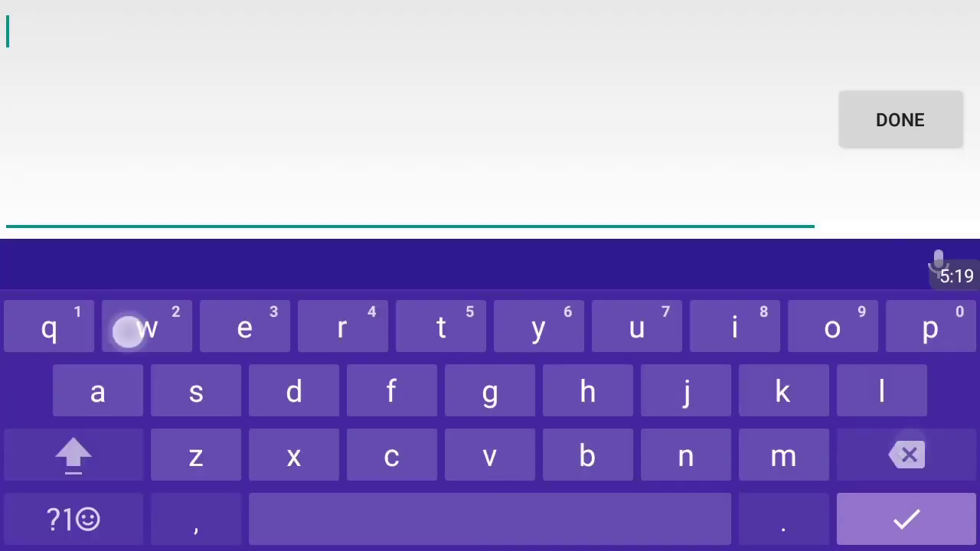
type("wall")
- Save the project as 'wall'
left_click(900, 120)
left_click(712, 353)
scroll(467, 326, "up", 3)
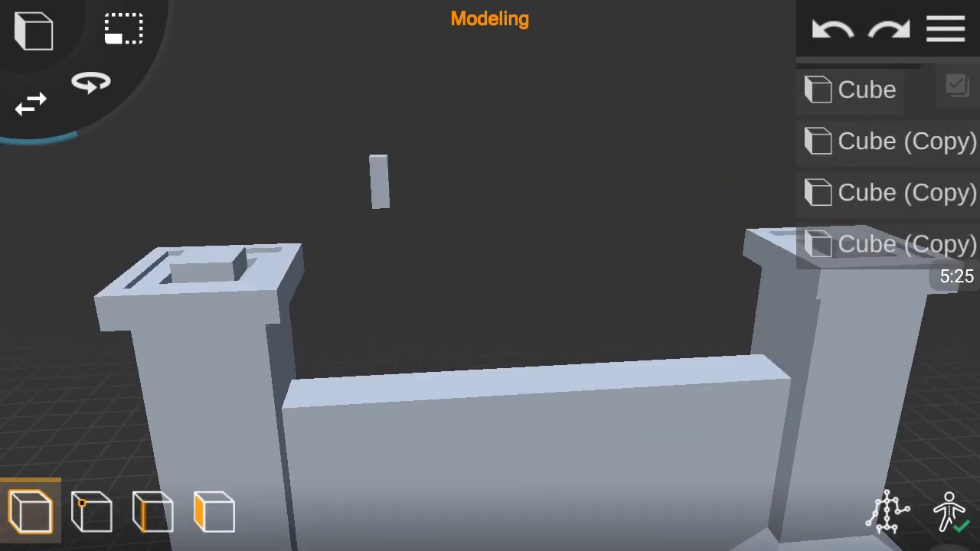
- Rotate the small floating block 90 degrees into a horizontal beam
left_click(897, 193)
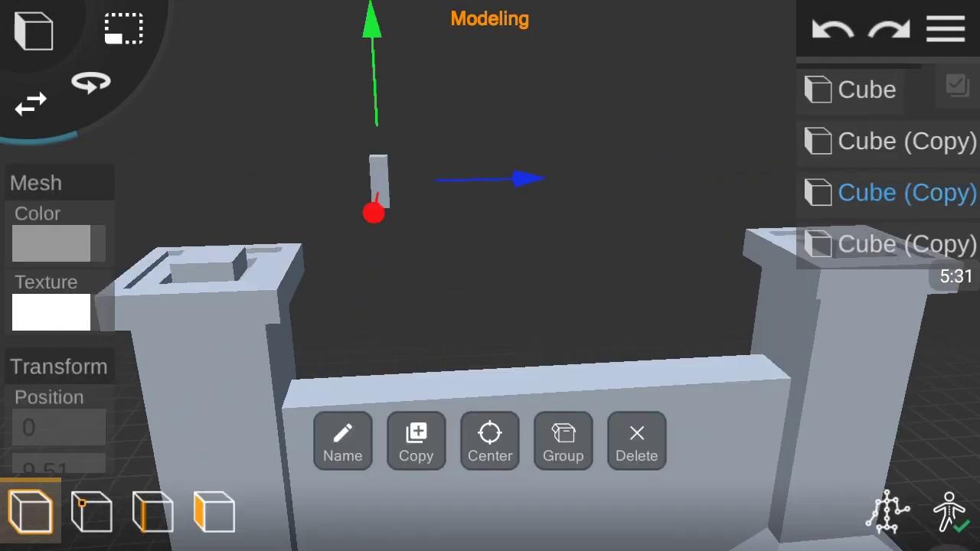
left_click_drag(30, 413, 31, 227)
left_click(53, 313)
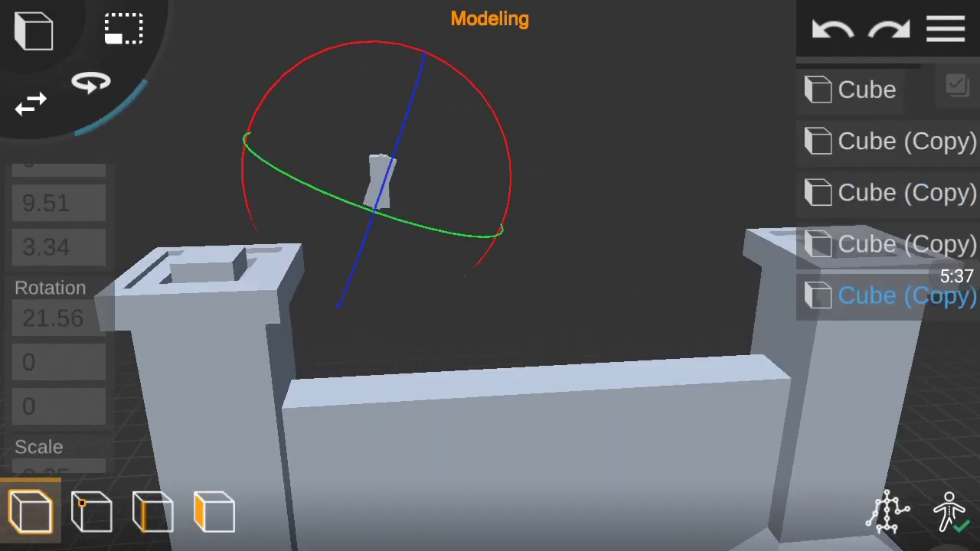
key("BackSpace")
key("BackSpace")
key("BackSpace")
key("BackSpace")
key("BackSpace")
type("90")
key("Return")
mouse_move(654, 144)
left_mouse_down()
mouse_move(610, 264)
mouse_move(670, 403)
mouse_move(643, 345)
mouse_move(773, 315)
left_mouse_up()
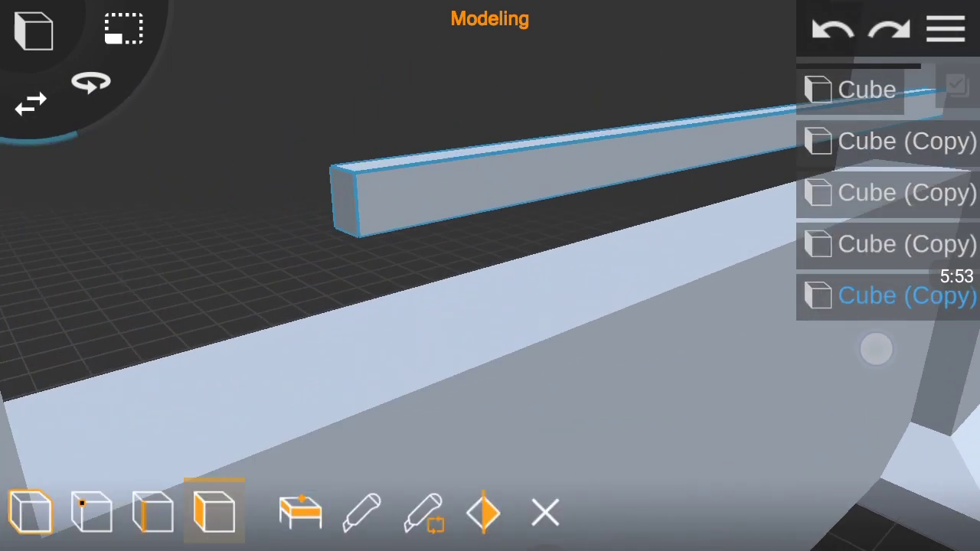
left_click_drag(875, 345, 169, 333)
mouse_move(712, 375)
left_mouse_down()
mouse_move(383, 317)
mouse_move(728, 301)
mouse_move(608, 189)
mouse_move(734, 308)
mouse_move(689, 329)
left_mouse_up()
- Move the beam between the pillars and duplicate it as a second rail
left_click(214, 511)
left_click(31, 511)
left_click(665, 202)
mouse_move(398, 322)
left_mouse_down()
mouse_move(367, 347)
mouse_move(383, 285)
left_mouse_up()
left_click(416, 437)
left_click_drag(536, 329, 819, 332)
left_click(820, 332)
left_click(946, 29)
mouse_move(613, 368)
left_mouse_down()
mouse_move(677, 385)
mouse_move(536, 345)
left_mouse_up()
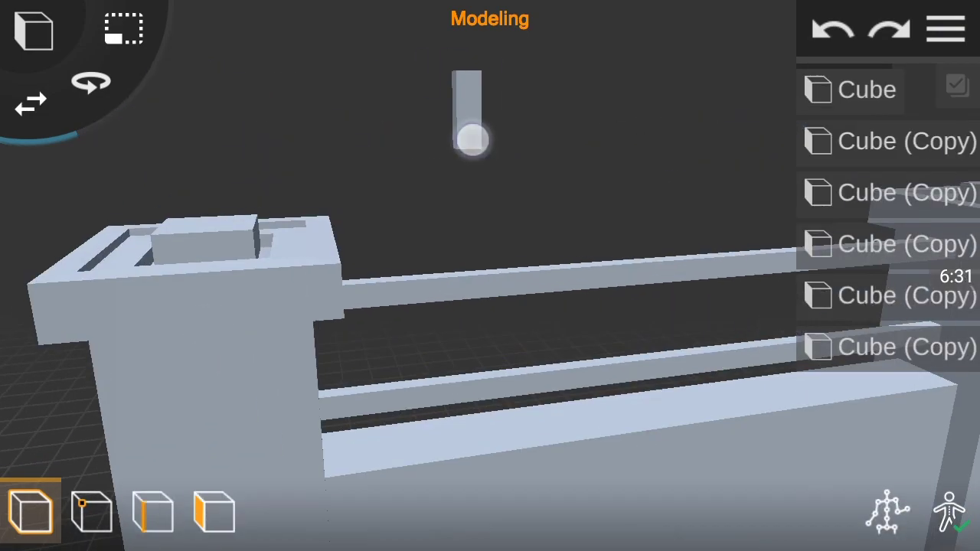
- Select the small post on the rail and stretch its top face upward into a tall bar
left_click(470, 137)
left_click_drag(661, 280, 554, 258)
left_click_drag(575, 335, 765, 238)
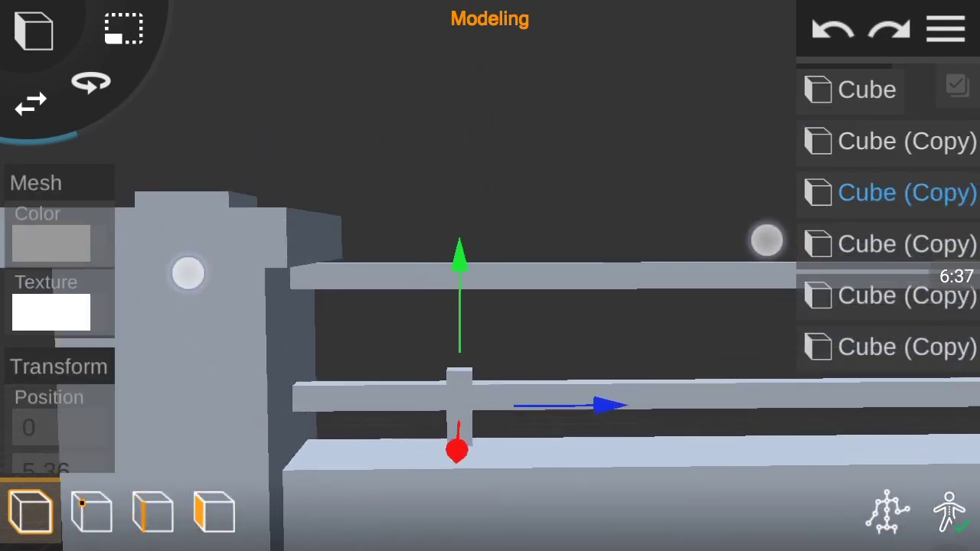
left_click(214, 512)
mouse_move(759, 315)
left_mouse_down()
mouse_move(624, 293)
mouse_move(625, 345)
left_mouse_up()
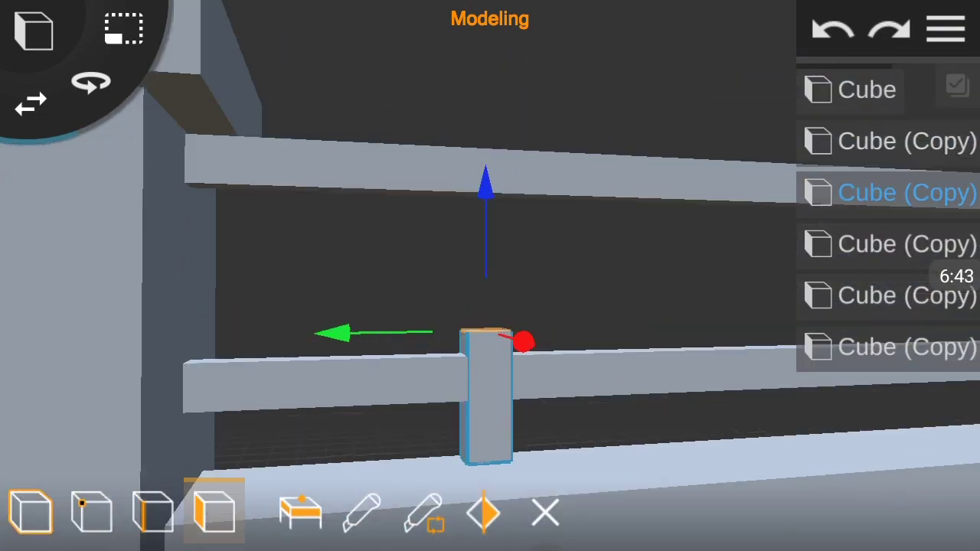
mouse_move(582, 245)
left_mouse_down()
mouse_move(498, 206)
mouse_move(715, 192)
mouse_move(666, 223)
mouse_move(499, 116)
left_mouse_up()
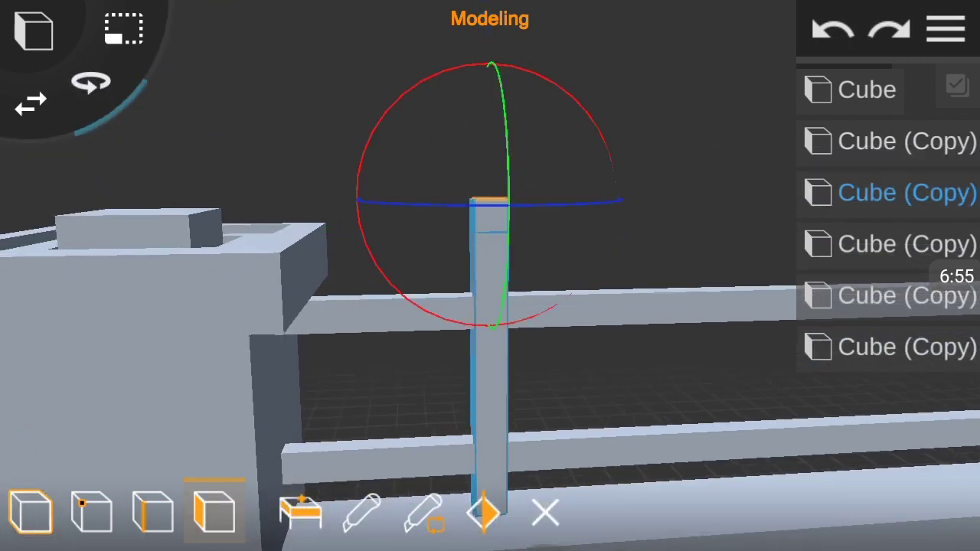
left_click_drag(487, 103, 707, 261)
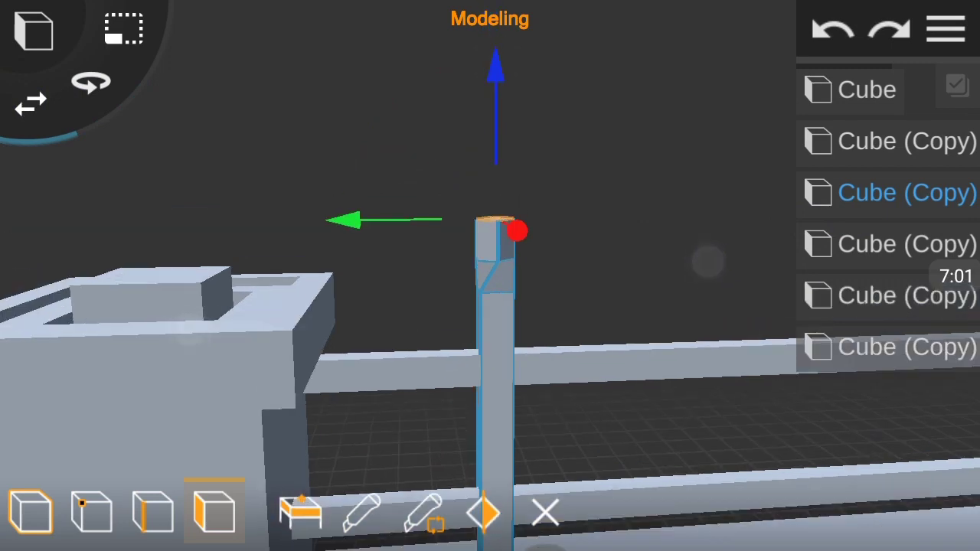
mouse_move(628, 337)
left_mouse_down()
mouse_move(654, 365)
mouse_move(612, 345)
left_mouse_up()
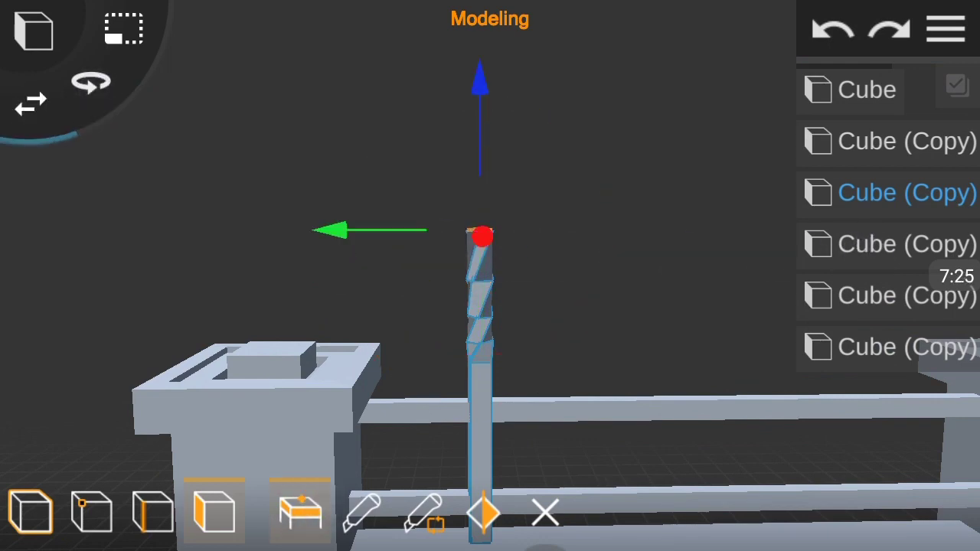
left_click_drag(403, 151, 727, 282)
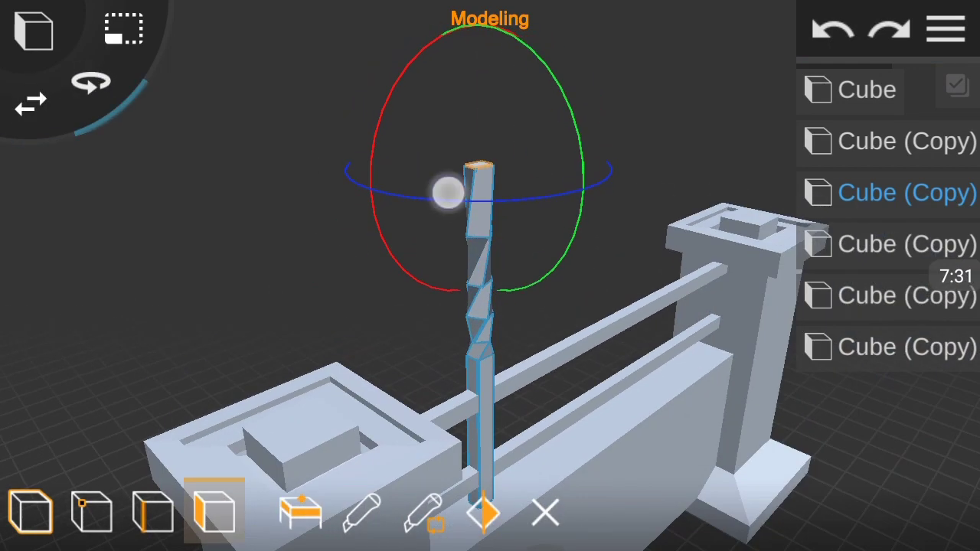
left_click_drag(194, 255, 735, 314)
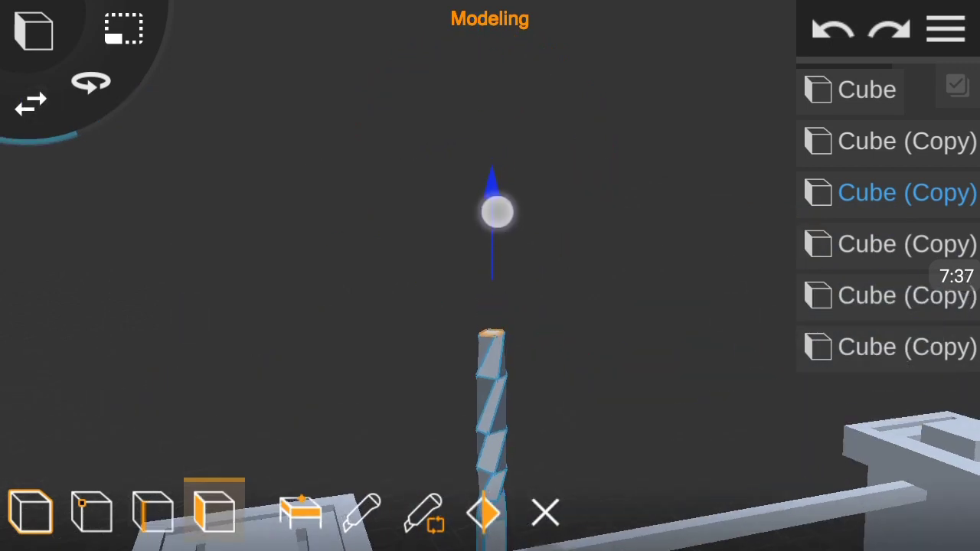
- Rotate the bar's top face and pull it further upward to twist and lengthen the bar
left_click(91, 82)
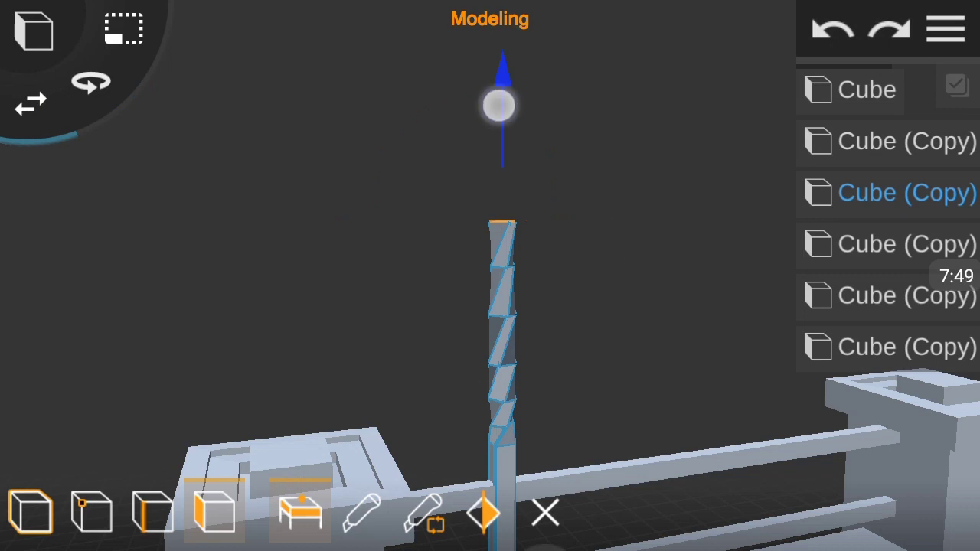
left_click_drag(689, 191, 689, 252)
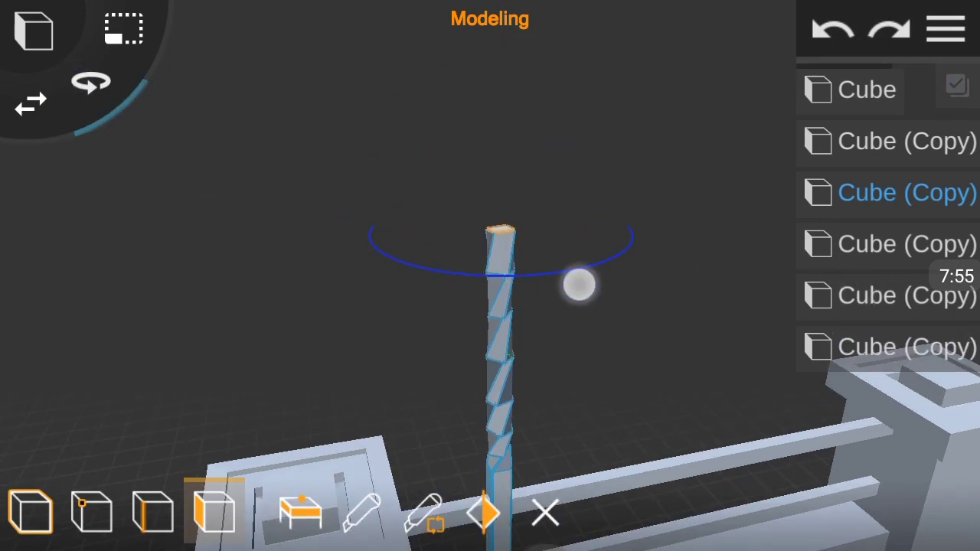
left_click(30, 104)
left_click_drag(674, 199, 673, 245)
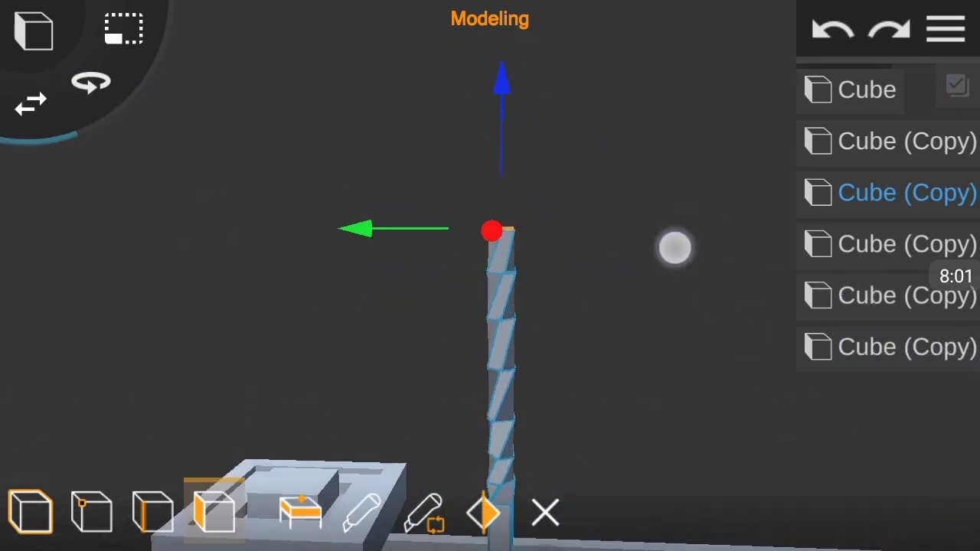
left_click(498, 124)
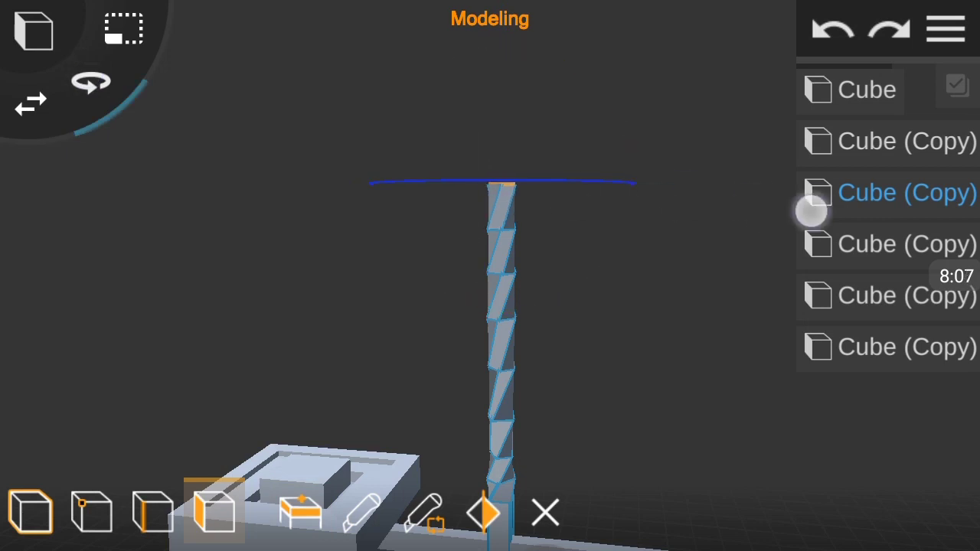
left_click_drag(673, 199, 673, 260)
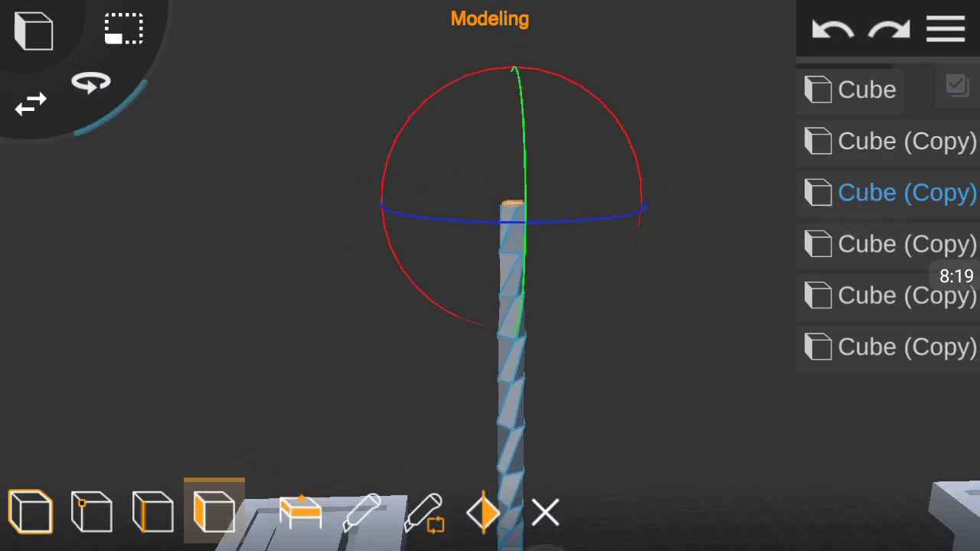
left_click_drag(723, 359, 722, 278)
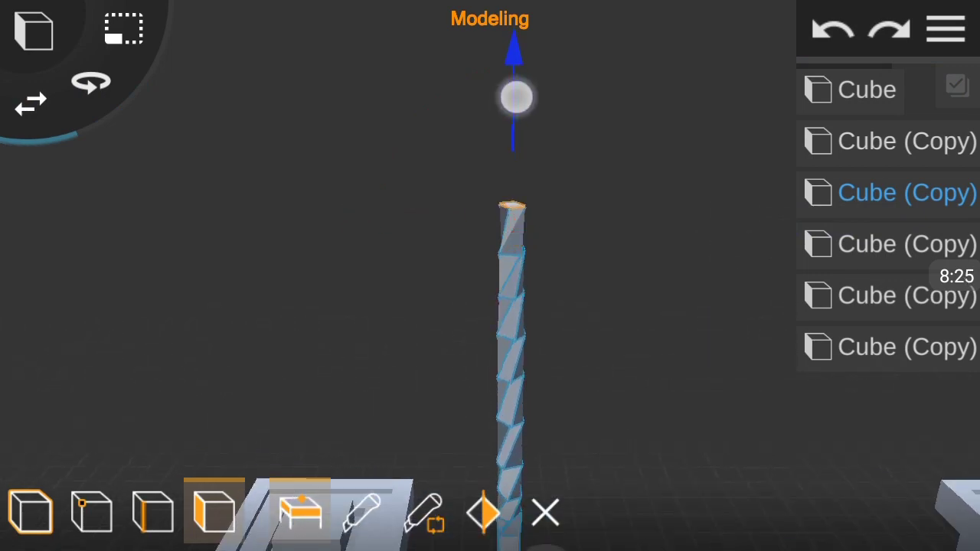
left_click_drag(748, 309, 678, 267)
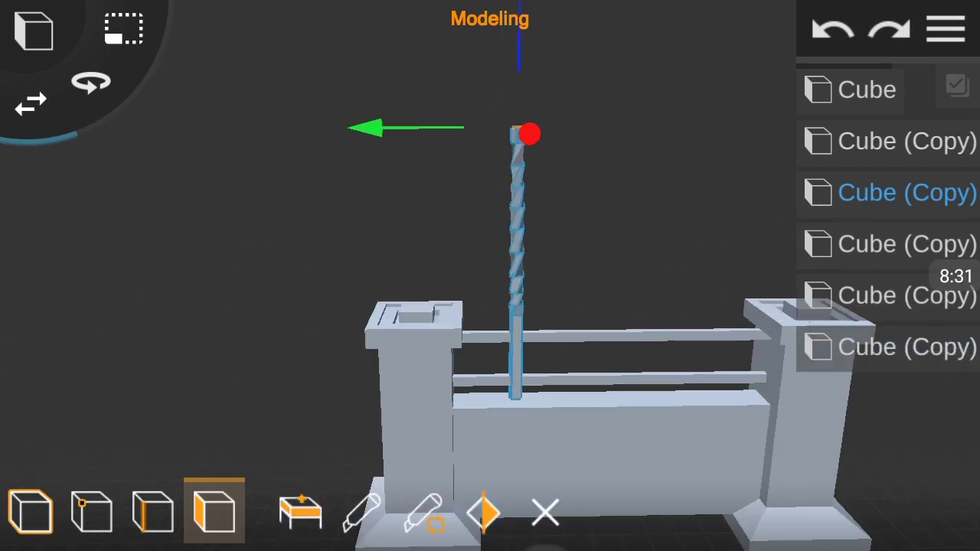
- Return to object mode and inspect the twisted bar against the whole fence
left_click(30, 510)
left_click_drag(763, 190, 767, 217)
mouse_move(609, 254)
left_mouse_down()
mouse_move(635, 260)
mouse_move(523, 301)
left_mouse_up()
left_click_drag(529, 205, 485, 247)
left_click(214, 511)
mouse_move(674, 337)
left_mouse_down()
mouse_move(717, 276)
mouse_move(516, 288)
mouse_move(476, 419)
left_mouse_up()
left_click(521, 192)
left_click(31, 511)
mouse_move(599, 345)
left_mouse_down()
mouse_move(577, 378)
mouse_move(697, 306)
left_mouse_up()
left_click_drag(524, 393, 536, 428)
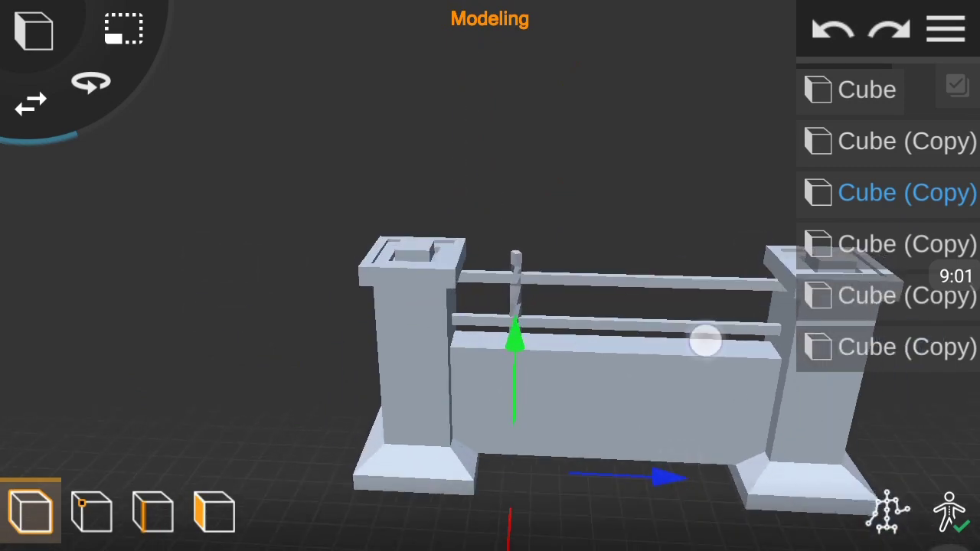
- Select the bar's top face, rotate it, and extrude another twisted segment from it
left_click_drag(801, 237, 742, 319)
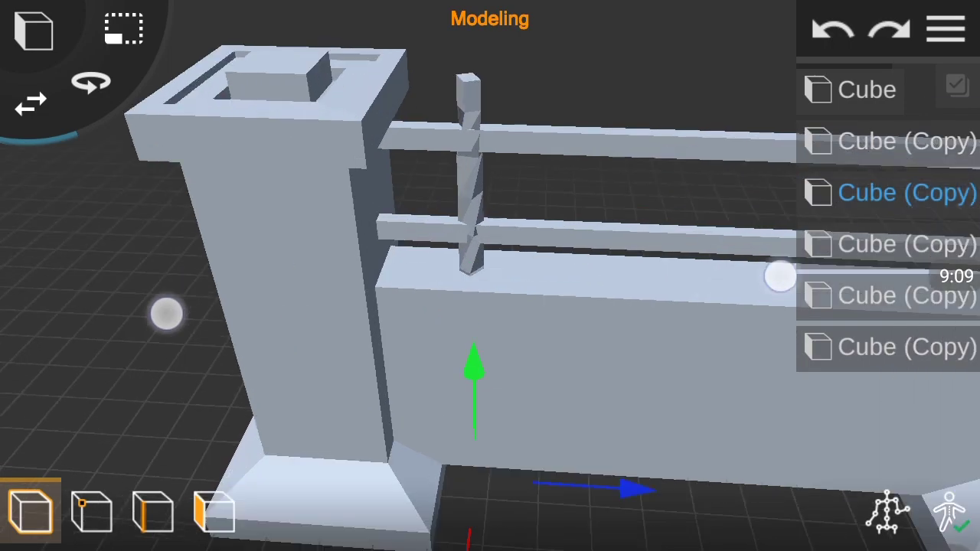
left_click_drag(781, 276, 587, 287)
mouse_move(164, 273)
left_mouse_down()
mouse_move(61, 235)
mouse_move(416, 280)
mouse_move(490, 306)
left_mouse_up()
left_click(212, 509)
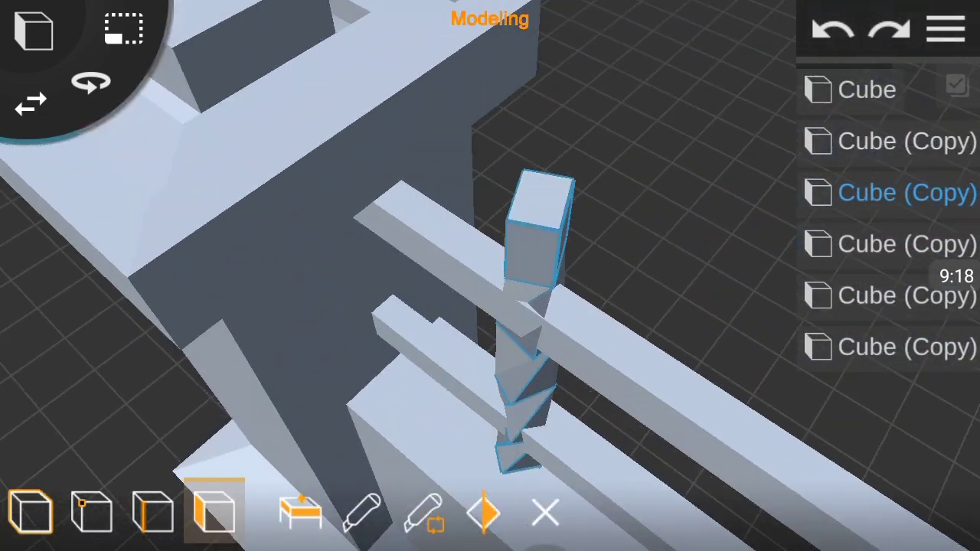
left_click(541, 164)
left_click(91, 81)
left_click_drag(733, 330, 757, 322)
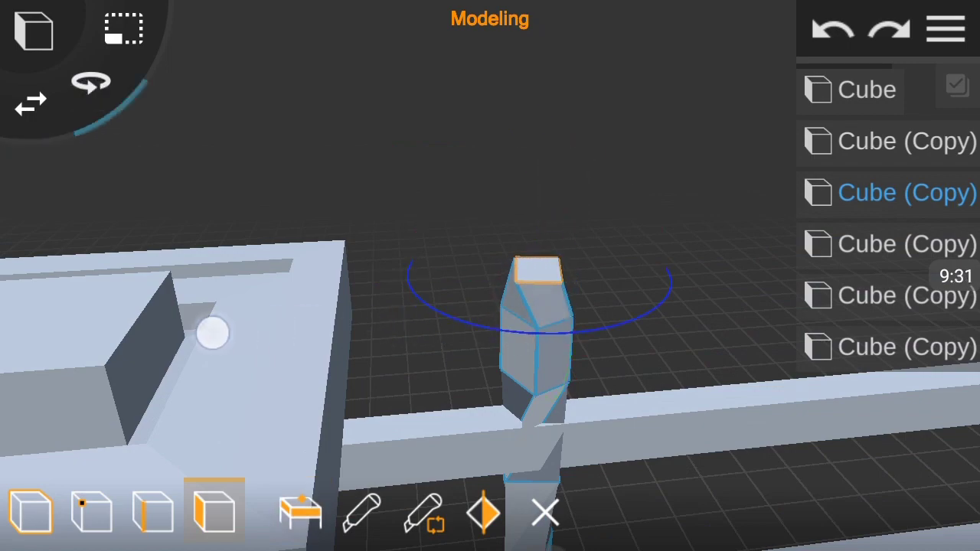
left_click_drag(719, 253, 740, 286)
left_click(300, 510)
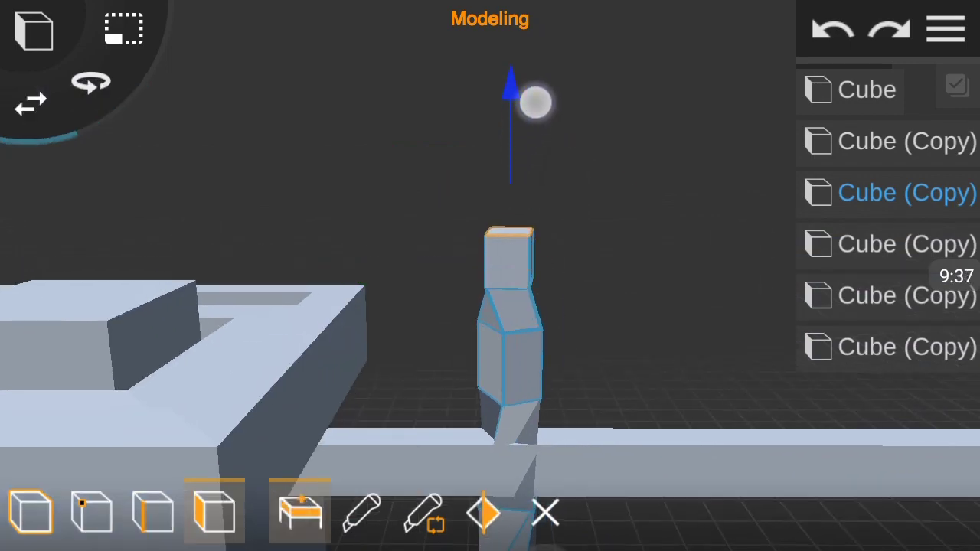
left_click_drag(677, 142, 751, 190)
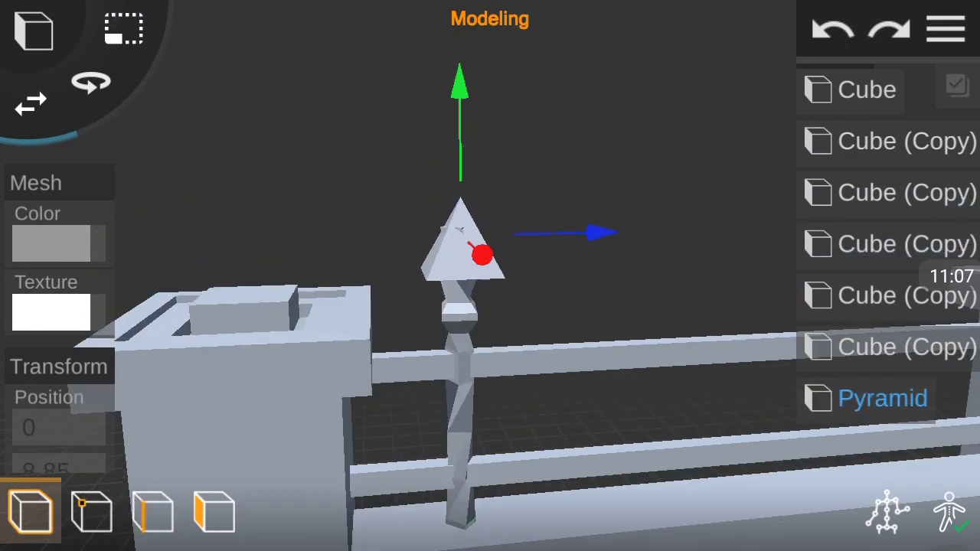
- Widen the pyramid tip by setting its Scale X to 1.37
left_click_drag(57, 421, 57, 230)
left_click(44, 354)
type("1.37")
left_click(857, 516)
- Group the pyramid tip and the twisted bar into a single spike
left_click_drag(669, 367, 658, 360)
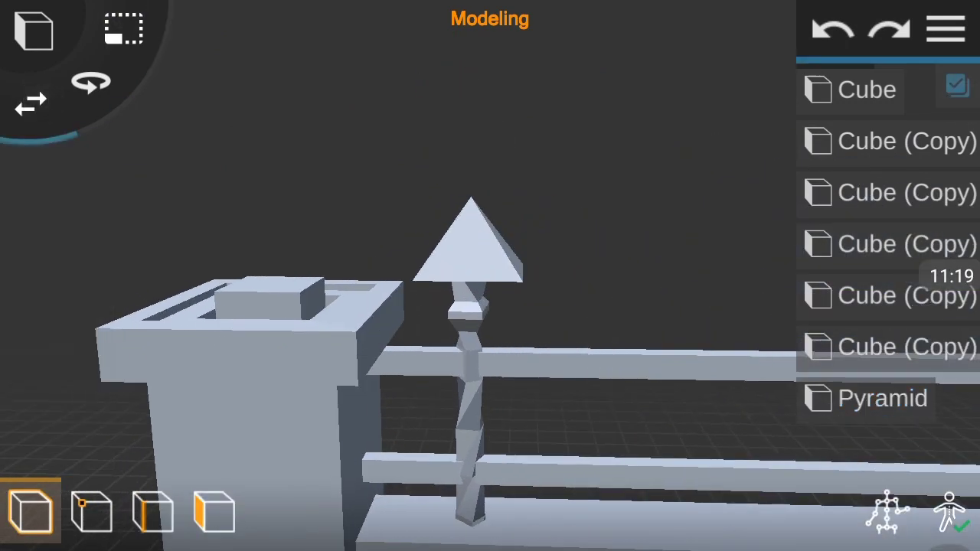
left_click(469, 245)
left_click_drag(582, 322, 521, 247)
left_click(521, 246)
left_click(563, 440)
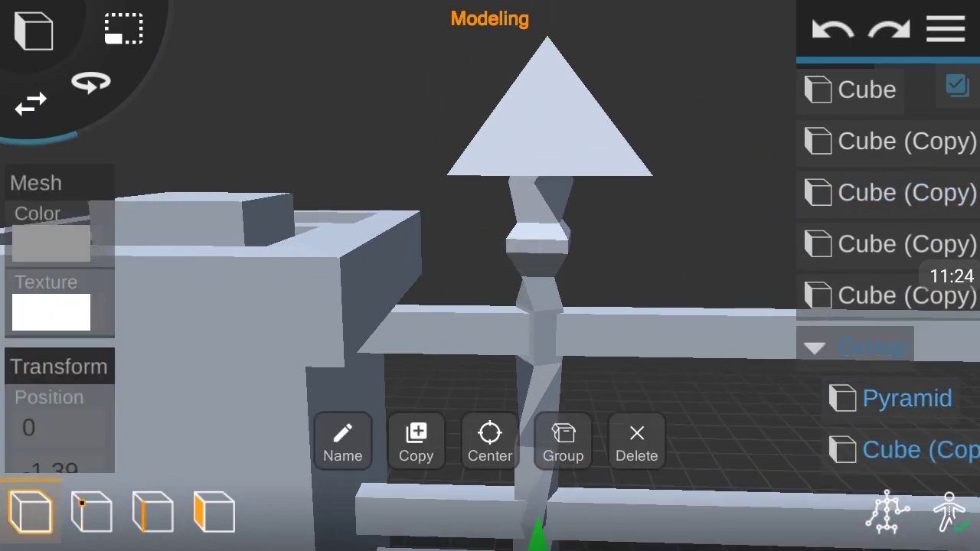
left_click(747, 251)
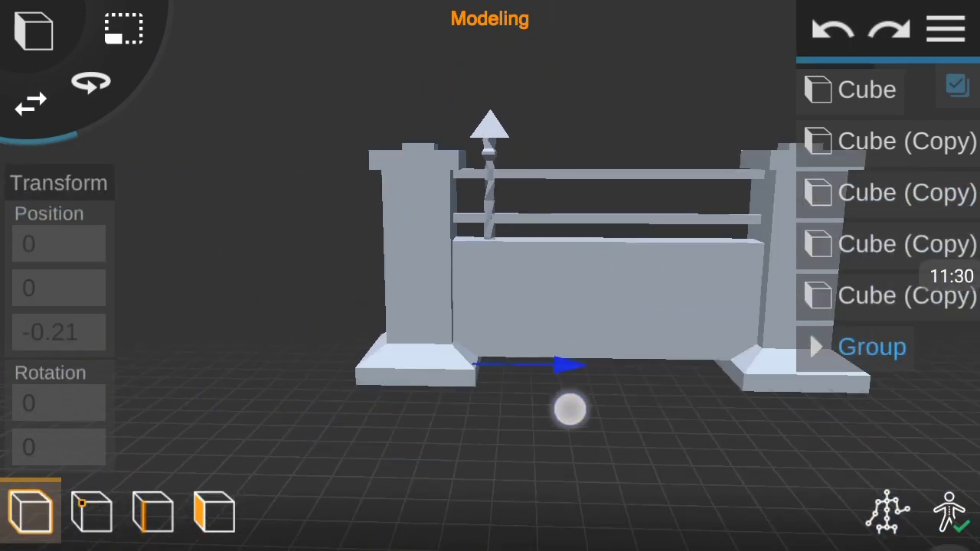
- Duplicate the spike and position the copy along the railing at Z 2.04
left_click(873, 346)
mouse_move(563, 364)
left_mouse_down()
mouse_move(565, 380)
mouse_move(643, 393)
left_mouse_up()
left_click(886, 392)
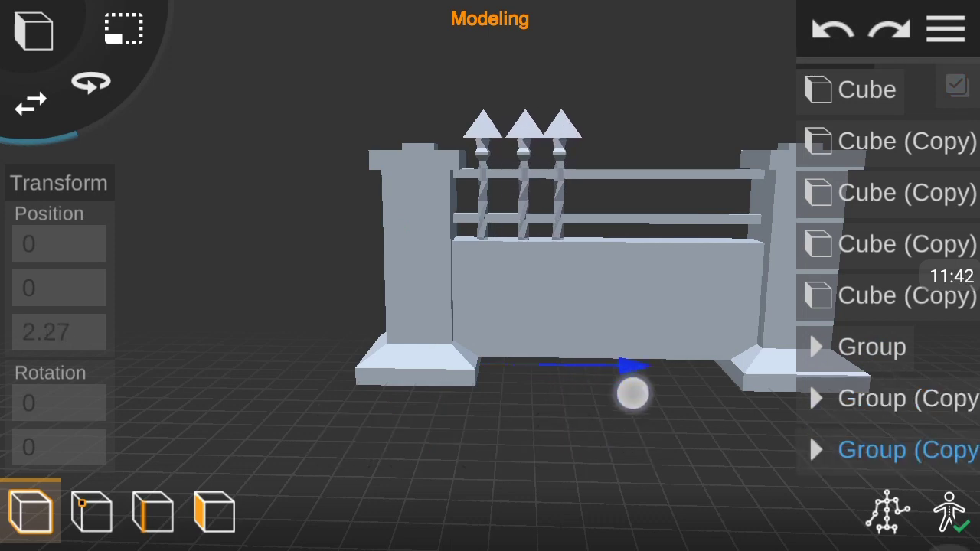
left_click(888, 398)
left_click(888, 449)
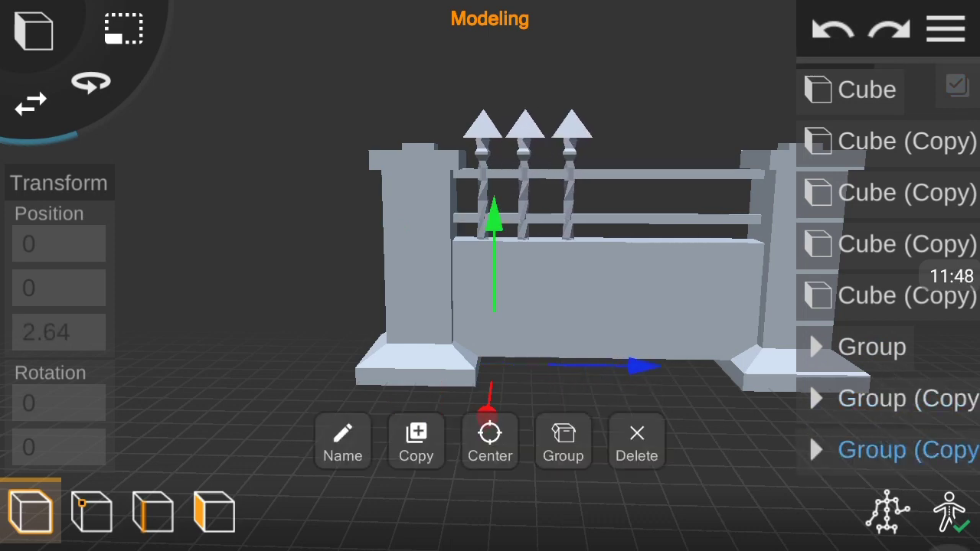
left_click(59, 332)
key("BackSpace")
key("BackSpace")
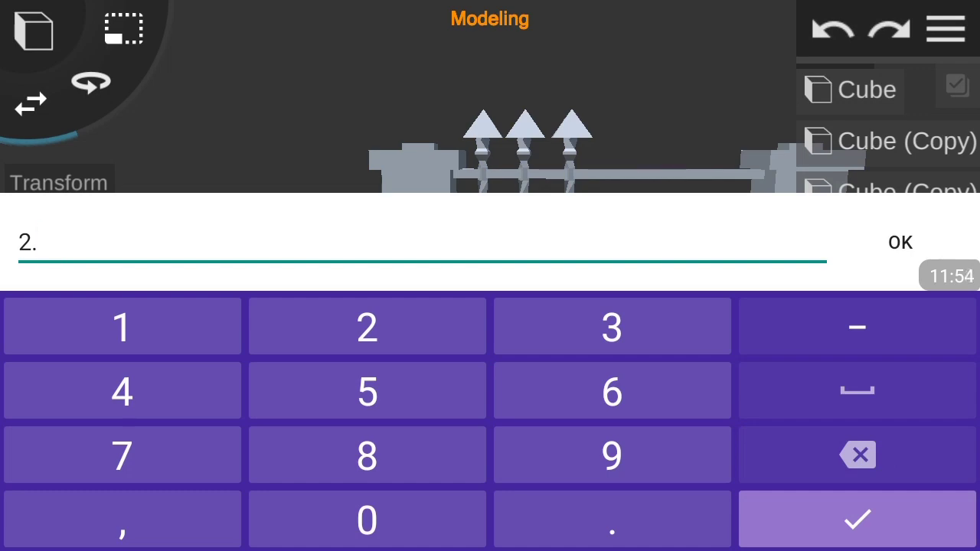
left_click(897, 243)
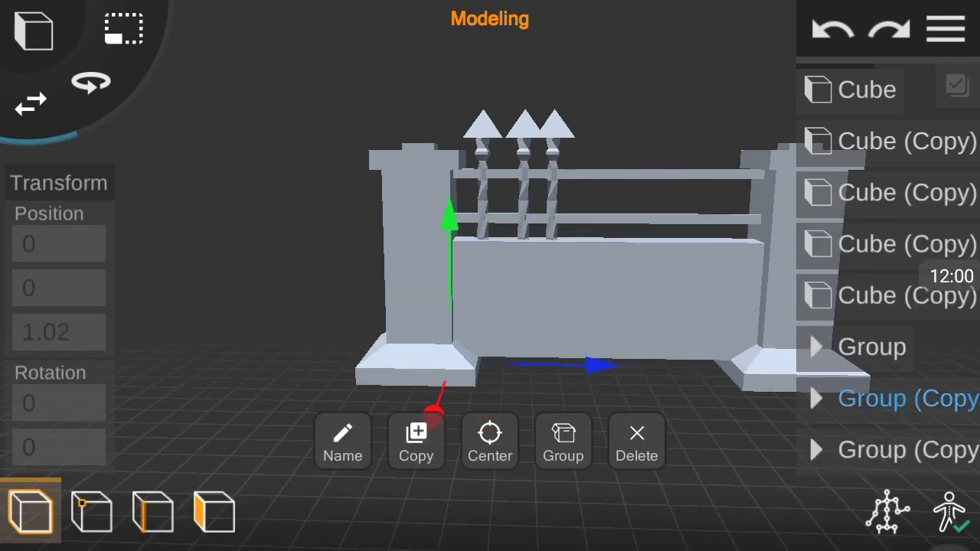
left_click_drag(732, 376, 695, 271)
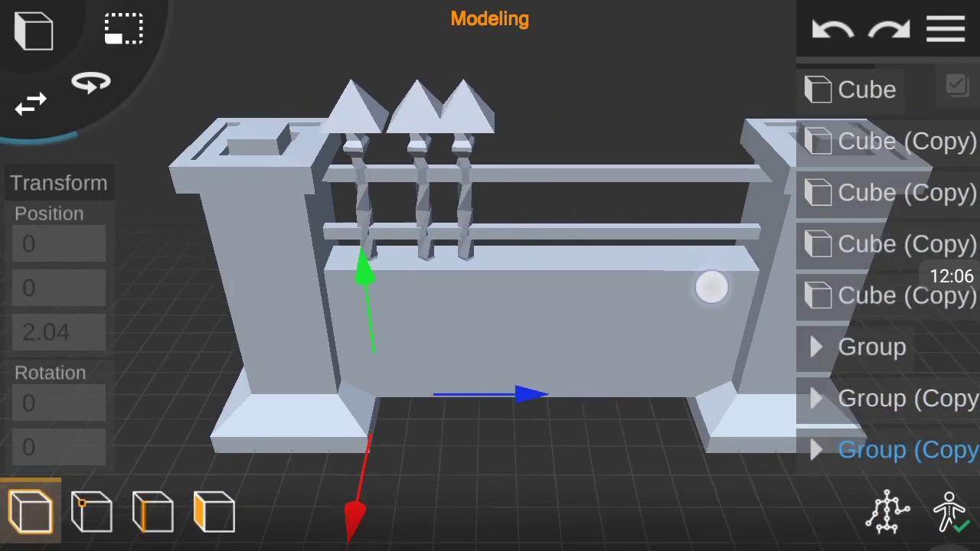
left_click_drag(536, 395, 534, 393)
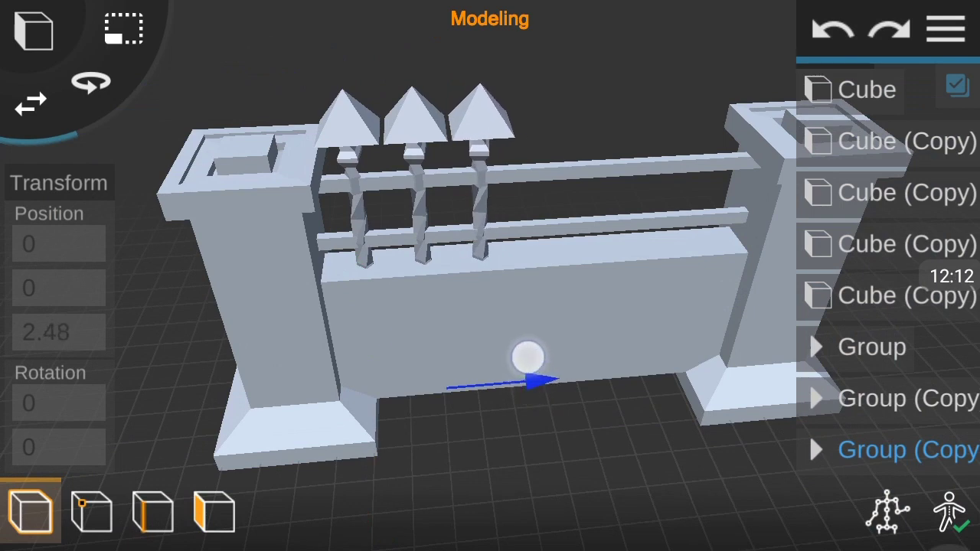
- Duplicate the latest spike and slide the copy further along the railing
left_click(816, 449)
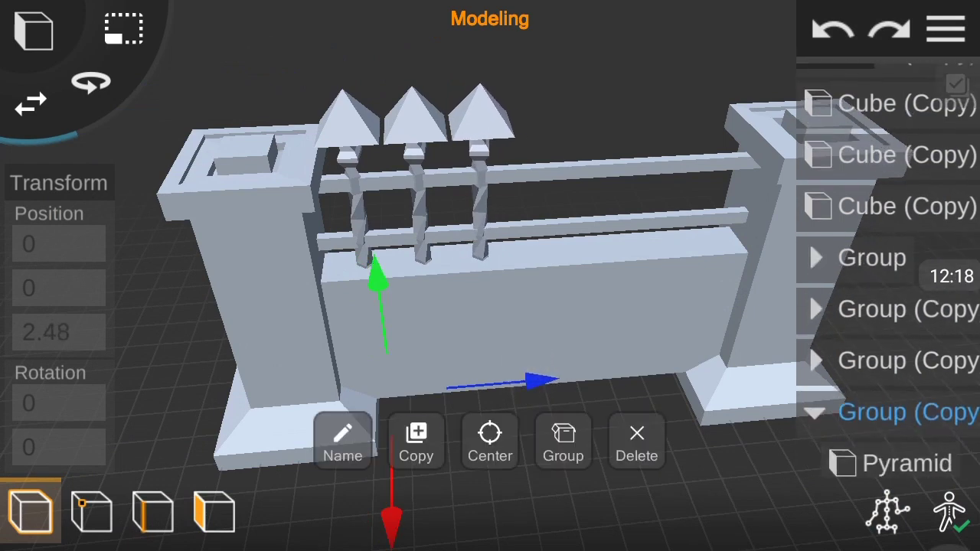
left_click_drag(582, 372, 494, 372)
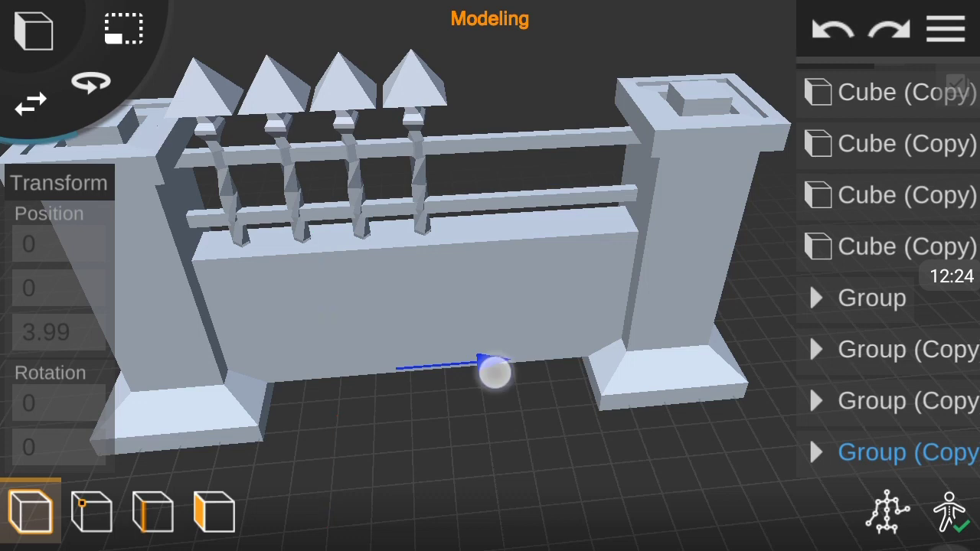
left_click(877, 452)
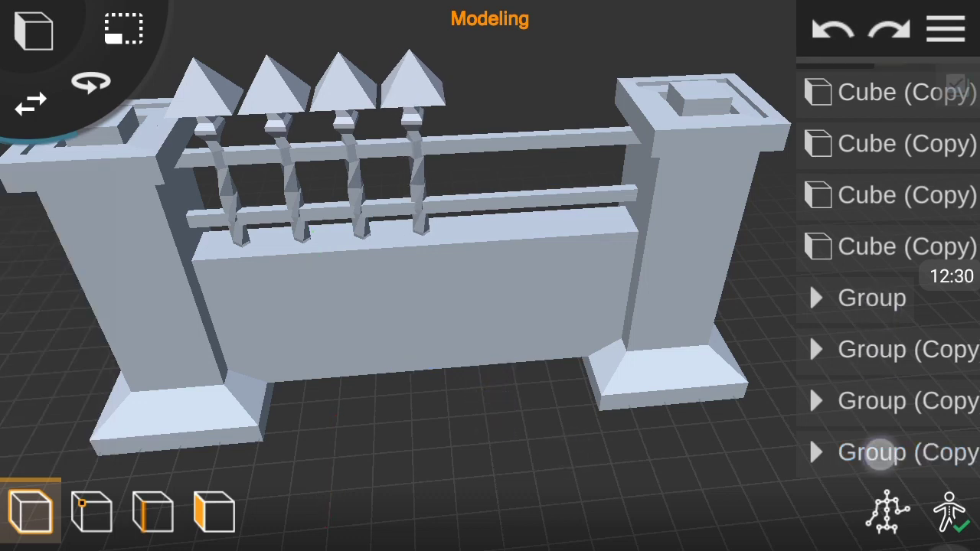
left_click(416, 431)
left_click_drag(502, 396, 540, 396)
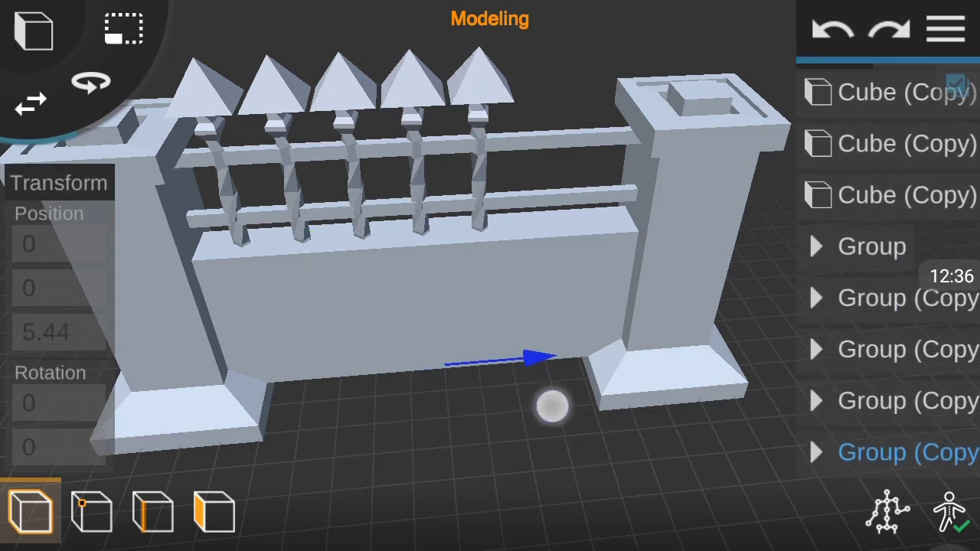
left_click(907, 452)
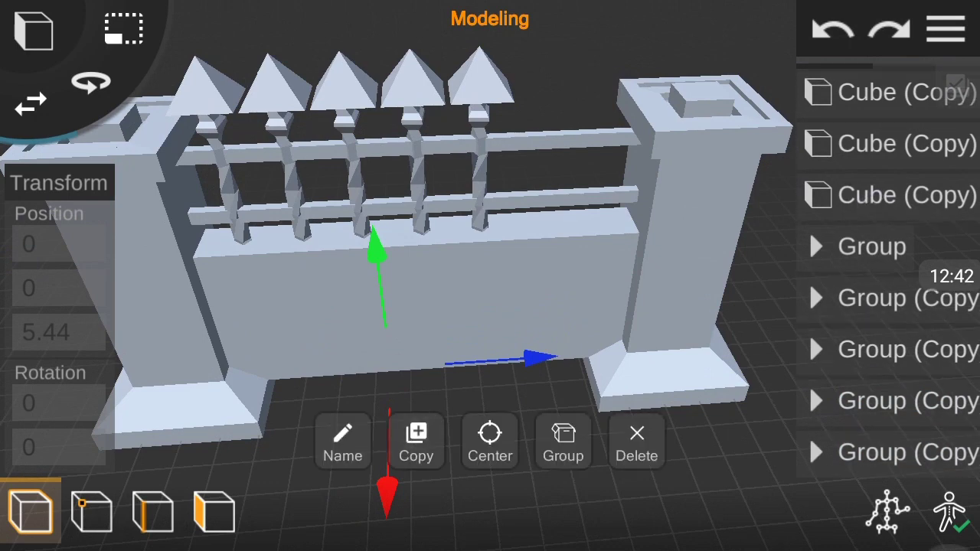
mouse_move(547, 358)
left_mouse_down()
mouse_move(578, 385)
mouse_move(612, 386)
left_mouse_up()
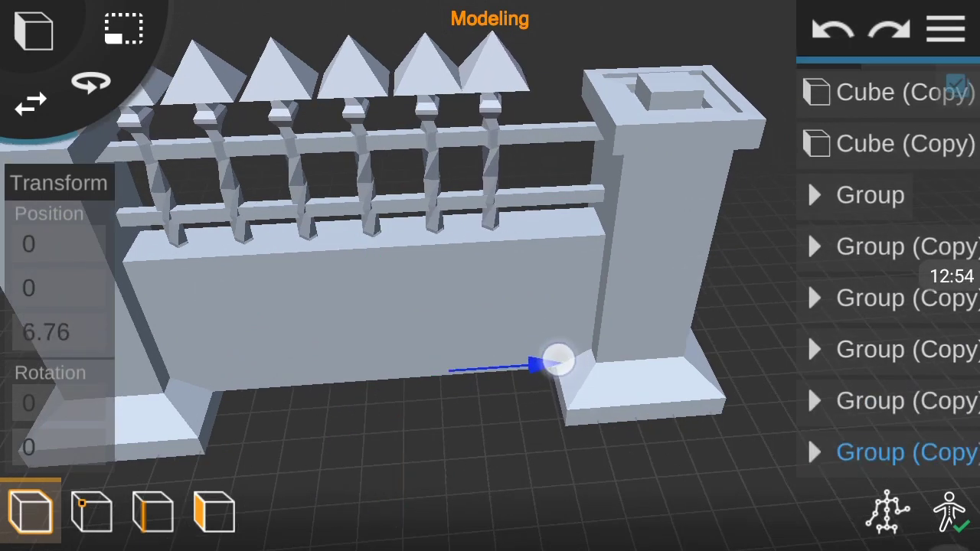
- Add the final spike copy and nudge it into place beside the pillar, completing seven spikes
left_click(880, 453)
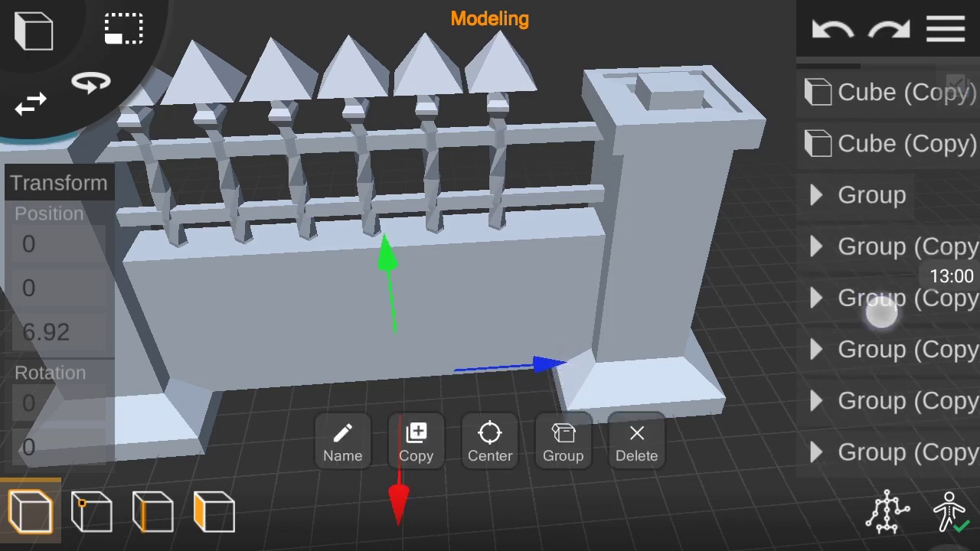
left_click_drag(880, 311, 879, 260)
left_click_drag(564, 366, 605, 398)
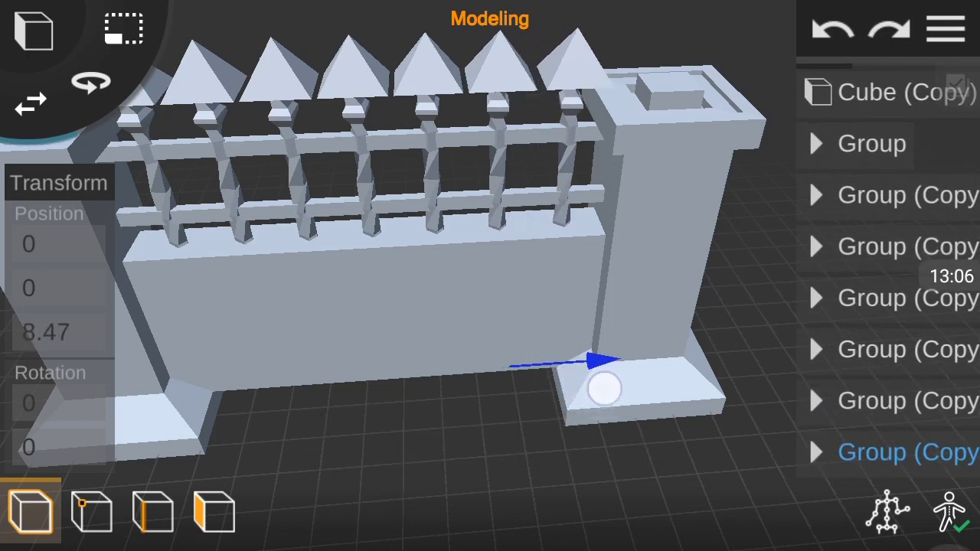
left_click_drag(728, 306, 723, 314)
mouse_move(757, 264)
left_mouse_down()
mouse_move(735, 243)
mouse_move(707, 341)
mouse_move(782, 450)
left_mouse_up()
mouse_move(581, 312)
left_mouse_down()
mouse_move(660, 345)
mouse_move(743, 298)
mouse_move(921, 282)
left_mouse_up()
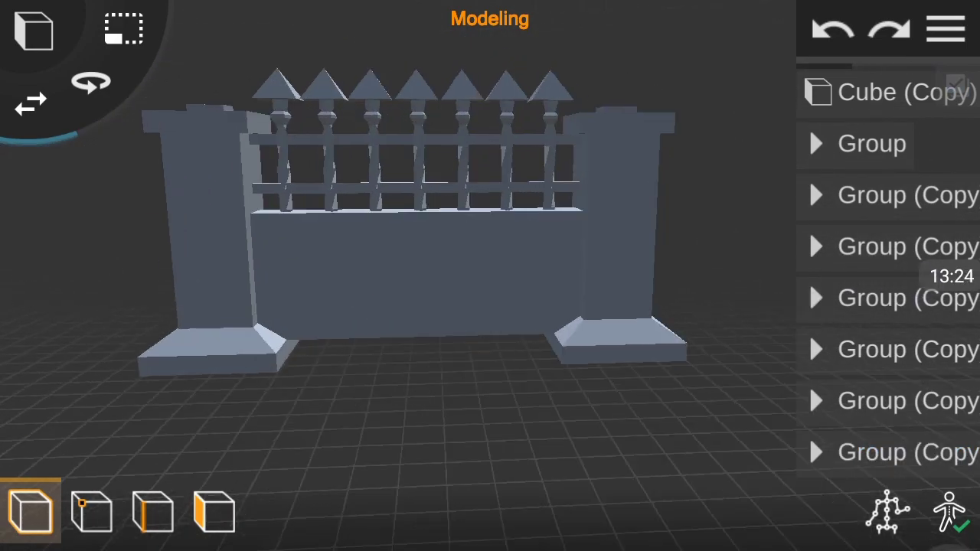
left_click(893, 363)
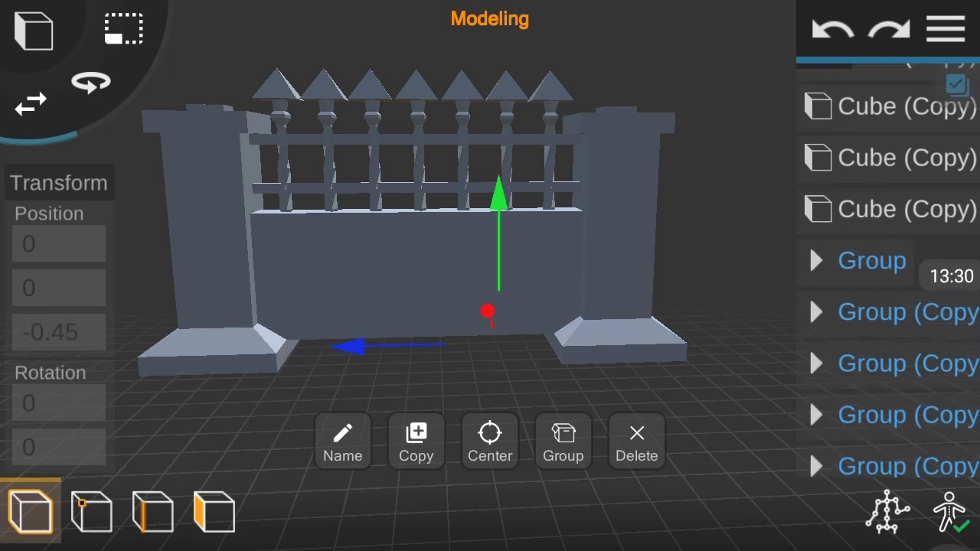
- Group all the spikes, then group them with the pillars and walls into one fence section
left_click(796, 350)
left_click(791, 400)
left_click(946, 29)
left_click(958, 84)
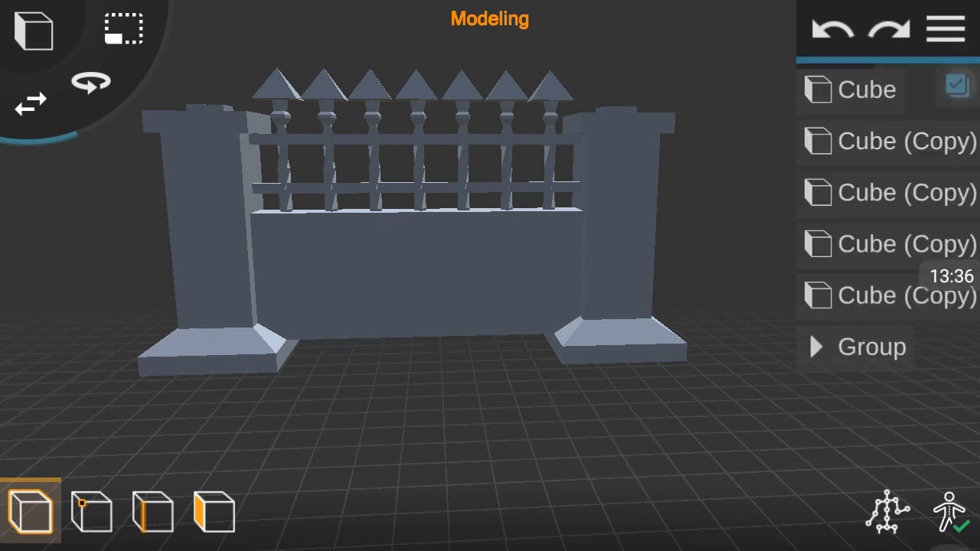
left_click(907, 244)
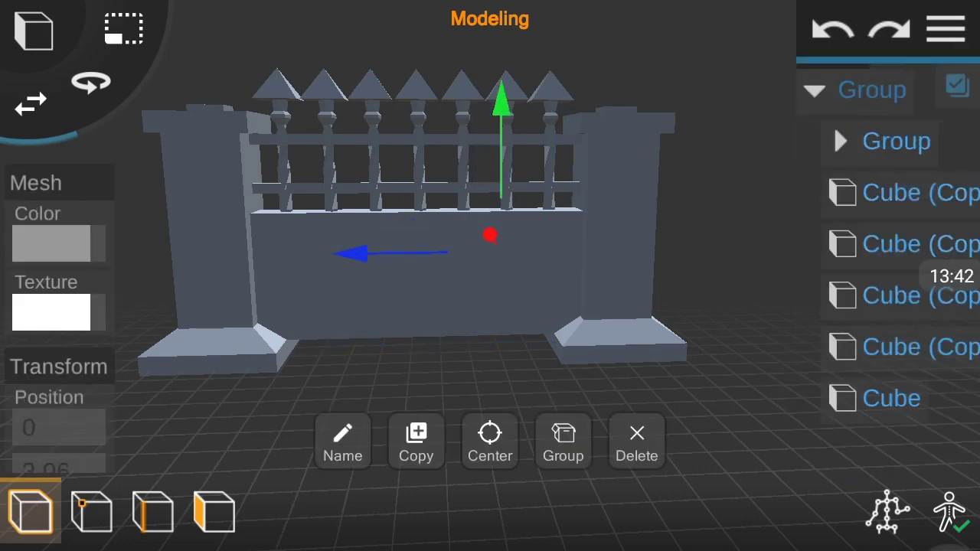
- Duplicate the fence section and slide the copy beside the original at position 19.78
left_click(945, 29)
left_click_drag(460, 275, 307, 276)
scroll(459, 283, "down", 5)
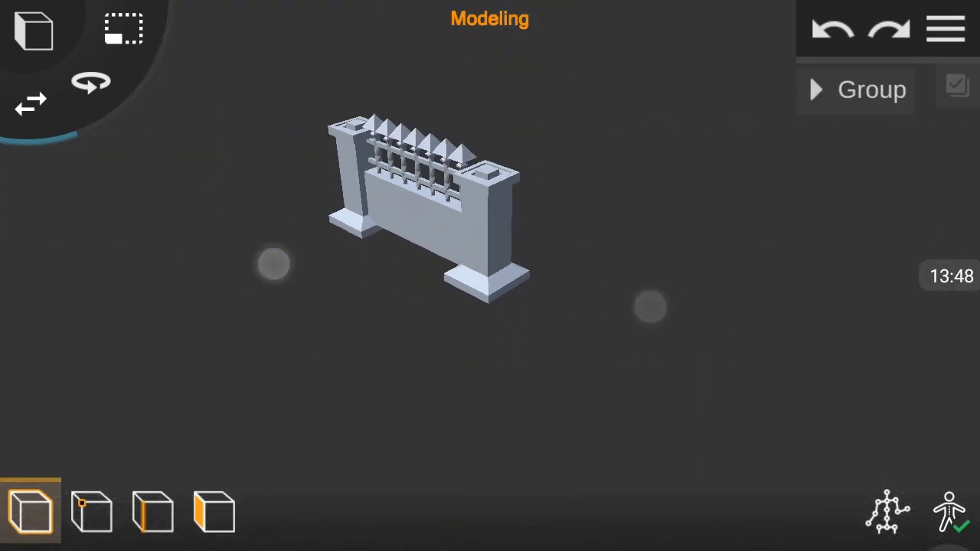
left_click(367, 229)
left_click_drag(428, 291, 551, 341)
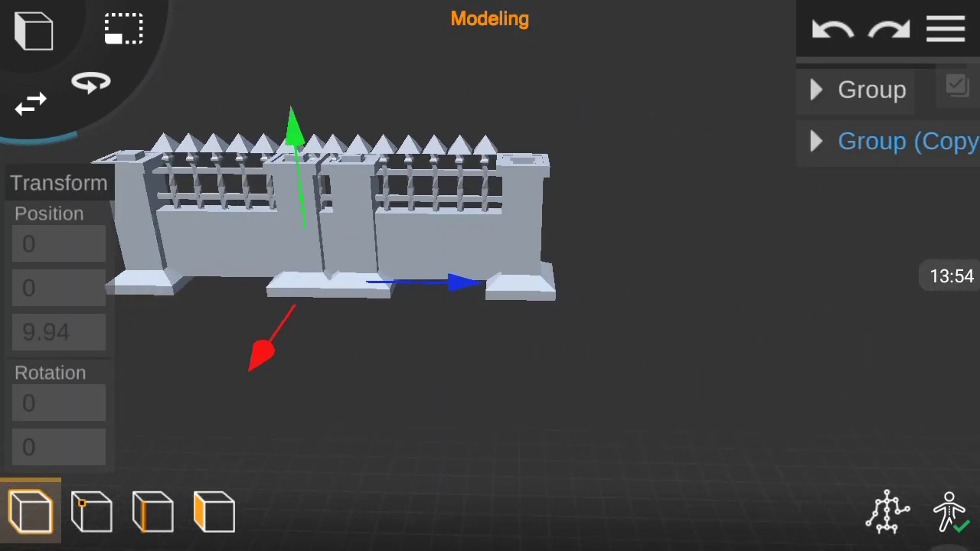
left_click_drag(551, 341, 600, 350)
left_click(797, 298)
scroll(797, 298, "up", 5)
- Stretch the top face of a pillar cap sideways toward the adjoining panel
left_click(214, 511)
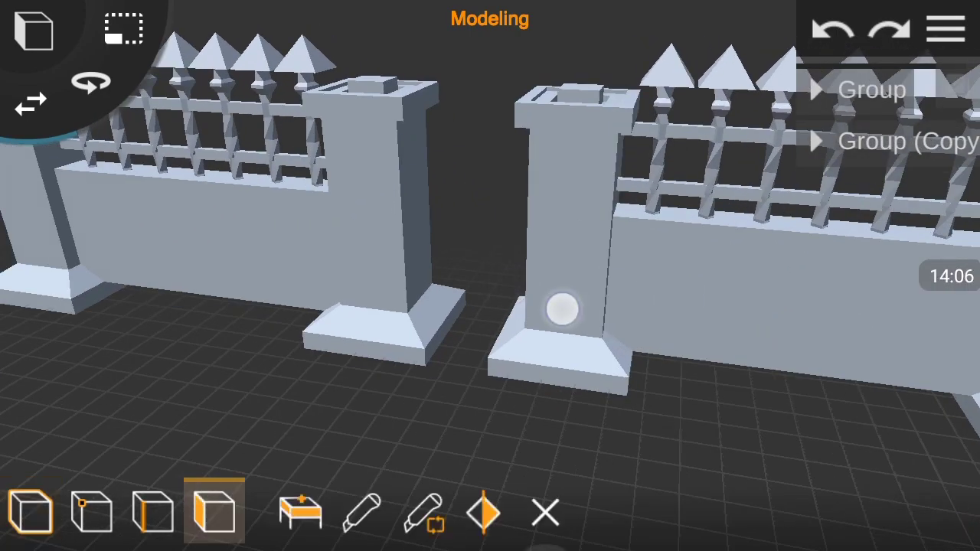
left_click_drag(617, 291, 588, 344)
scroll(588, 344, "up", 5)
left_click(505, 229)
mouse_move(894, 242)
left_mouse_down()
mouse_move(650, 341)
mouse_move(789, 334)
mouse_move(689, 279)
mouse_move(582, 279)
left_mouse_up()
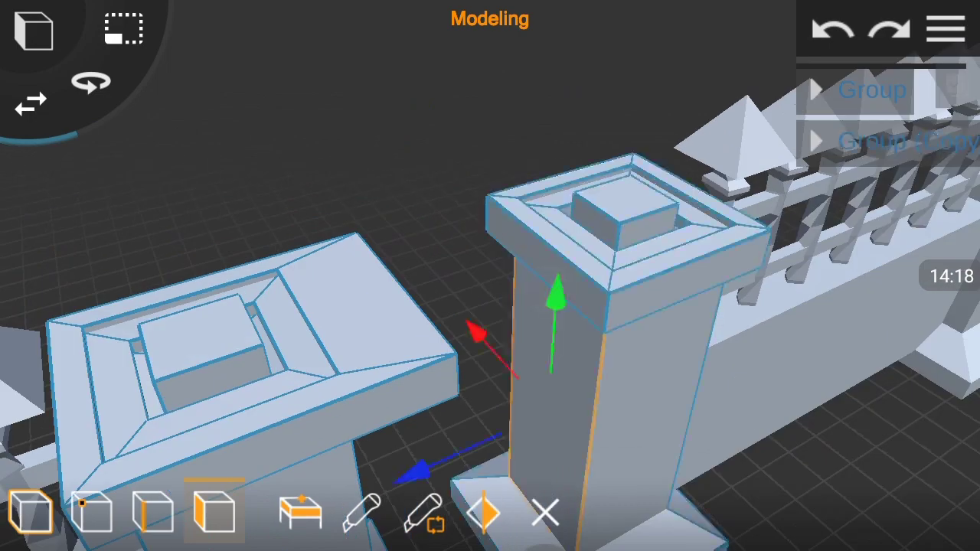
- Restore the stretched cap and extend the right cap so both caps merge into a bridge
left_click_drag(529, 199, 368, 375)
mouse_move(747, 327)
left_mouse_down()
mouse_move(582, 345)
mouse_move(474, 394)
left_mouse_up()
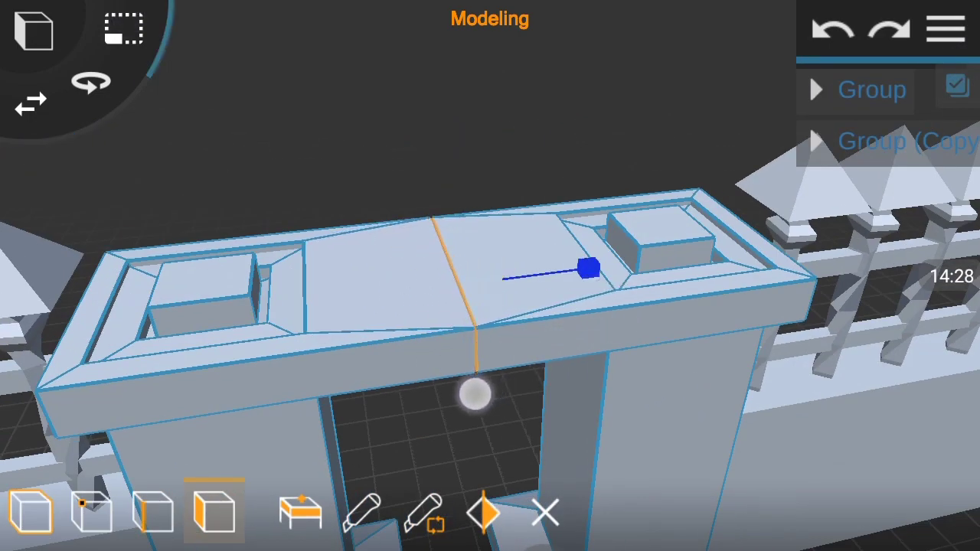
mouse_move(251, 140)
left_mouse_down()
mouse_move(678, 306)
mouse_move(880, 359)
mouse_move(945, 398)
mouse_move(806, 253)
left_mouse_up()
left_click(545, 513)
- Stretch the left pillar base toward the right base
left_click(946, 29)
scroll(467, 271, "up", 5)
left_click(215, 511)
left_click(230, 252)
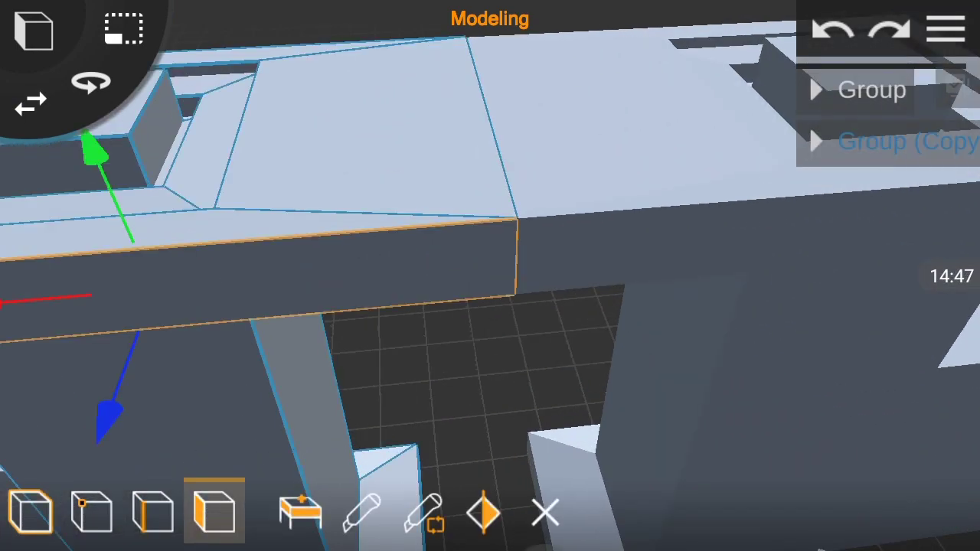
left_click_drag(249, 262, 264, 266)
mouse_move(642, 309)
left_mouse_down()
mouse_move(691, 291)
mouse_move(678, 324)
mouse_move(558, 281)
left_mouse_up()
left_click_drag(682, 383, 460, 345)
left_click(367, 252)
mouse_move(169, 337)
left_mouse_down()
mouse_move(276, 362)
mouse_move(166, 283)
left_mouse_up()
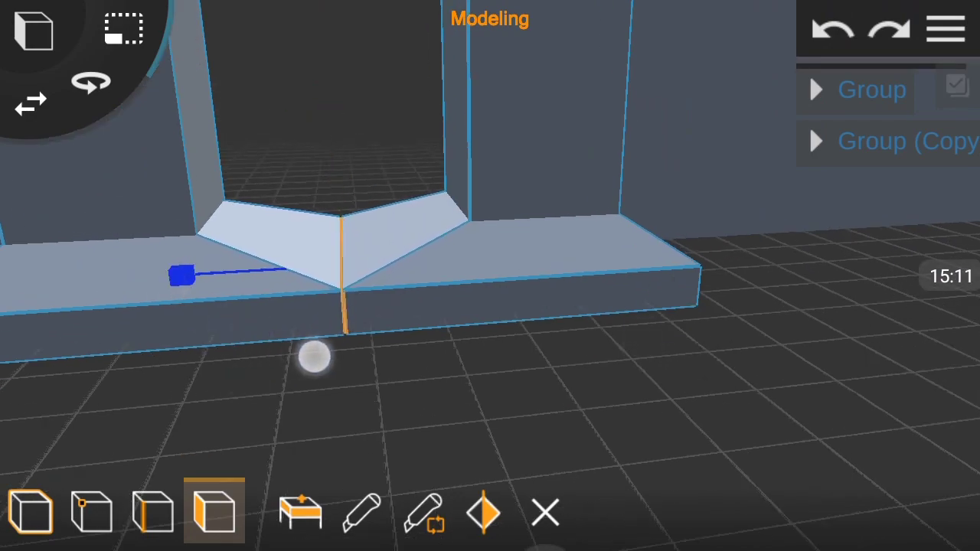
- Inspect the V-shaped floor piece, deselect it, and bring the gate into a frontal view
scroll(467, 359, "up", 2)
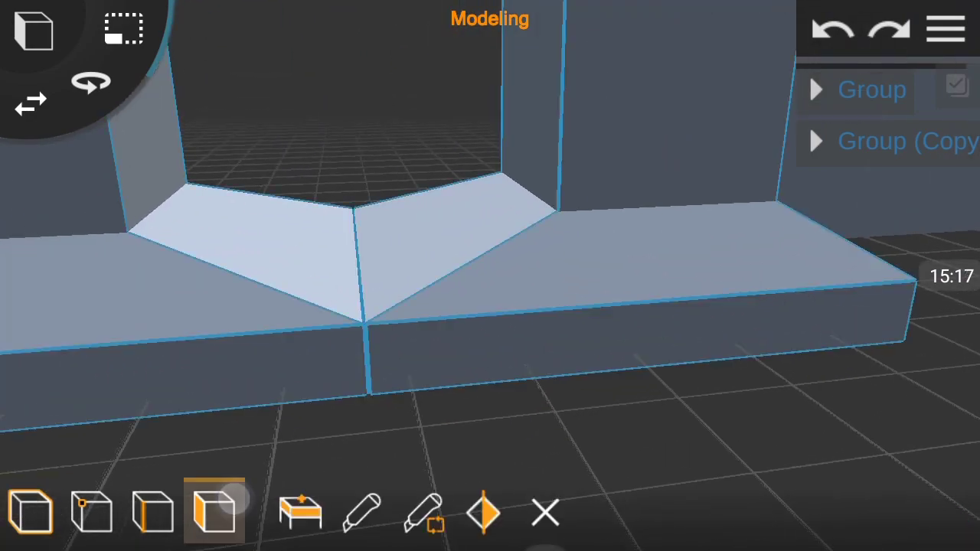
scroll(437, 348, "down", 5)
scroll(437, 348, "up", 3)
scroll(482, 306, "up", 3)
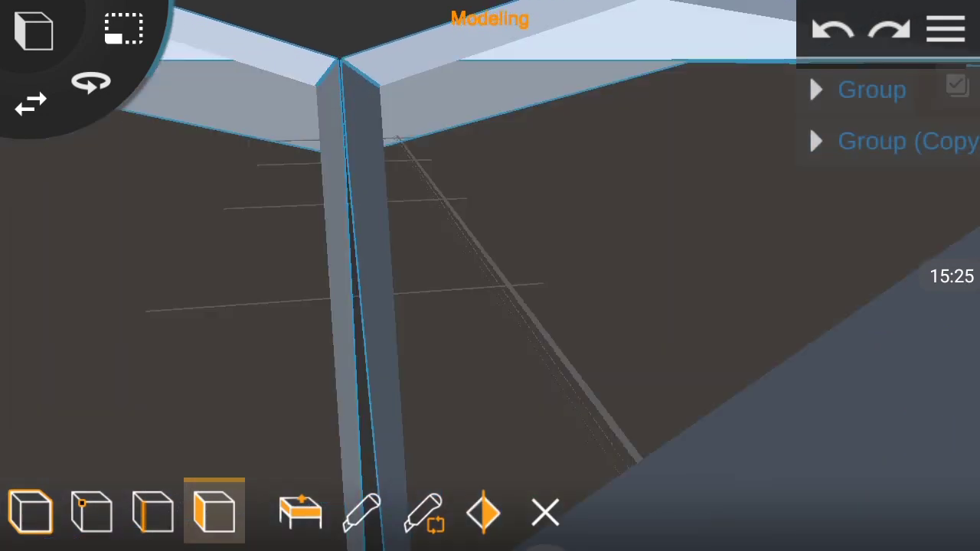
scroll(402, 279, "down", 3)
left_click_drag(329, 253, 348, 236)
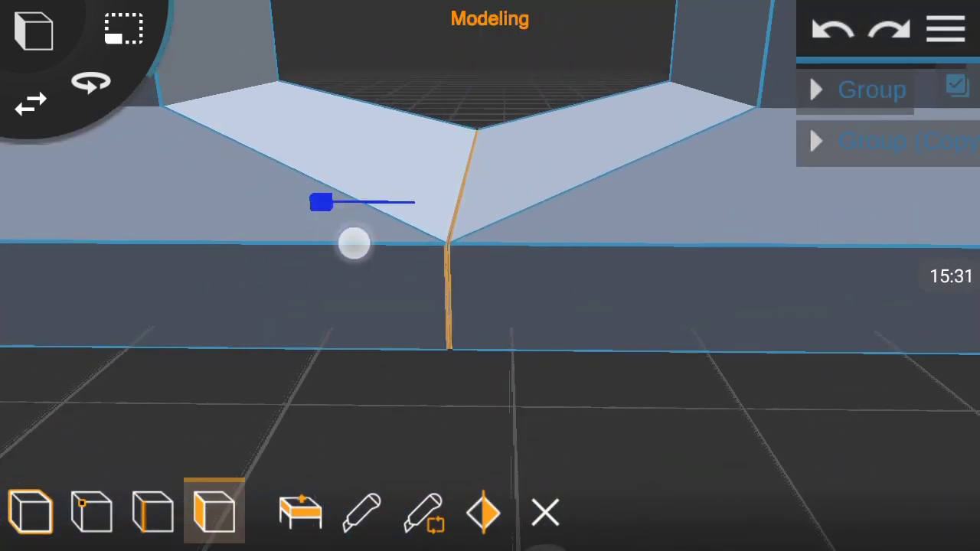
mouse_move(581, 360)
left_mouse_down()
mouse_move(690, 373)
mouse_move(684, 277)
left_mouse_up()
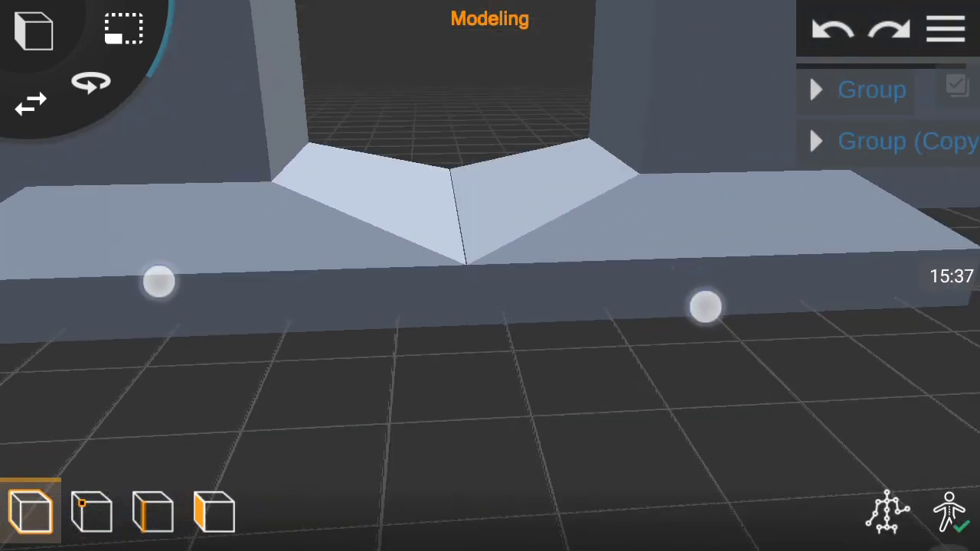
left_click(62, 301)
left_click(945, 29)
scroll(452, 334, "down", 5)
scroll(635, 358, "down", 3)
mouse_move(635, 358)
left_mouse_down()
mouse_move(838, 361)
mouse_move(793, 375)
left_mouse_up()
- Raise the gate lintel's top face slightly, then return to object mode
left_click(213, 512)
scroll(428, 306, "up", 5)
left_click(341, 317)
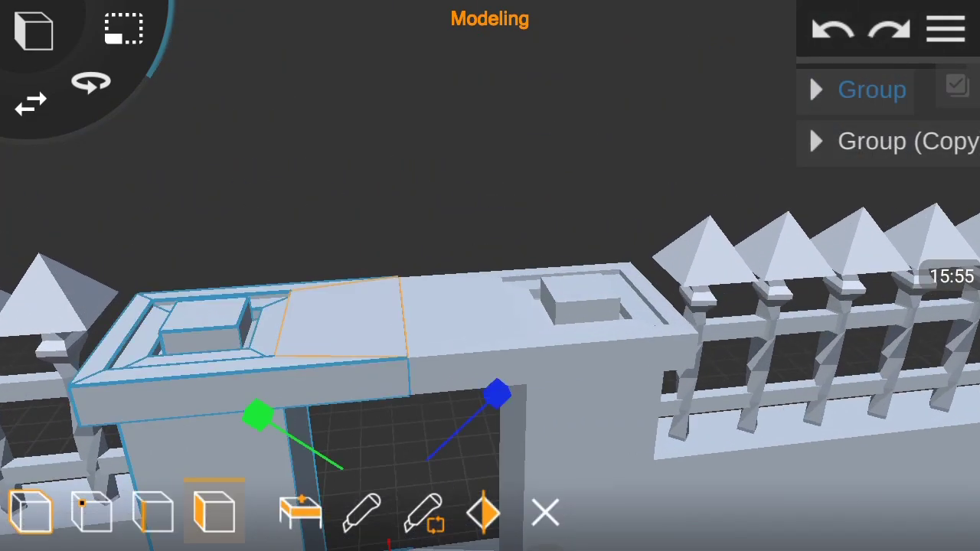
scroll(459, 142, "down", 3)
mouse_move(656, 128)
left_mouse_down()
mouse_move(903, 280)
mouse_move(590, 264)
left_mouse_up()
left_click_drag(383, 230, 383, 235)
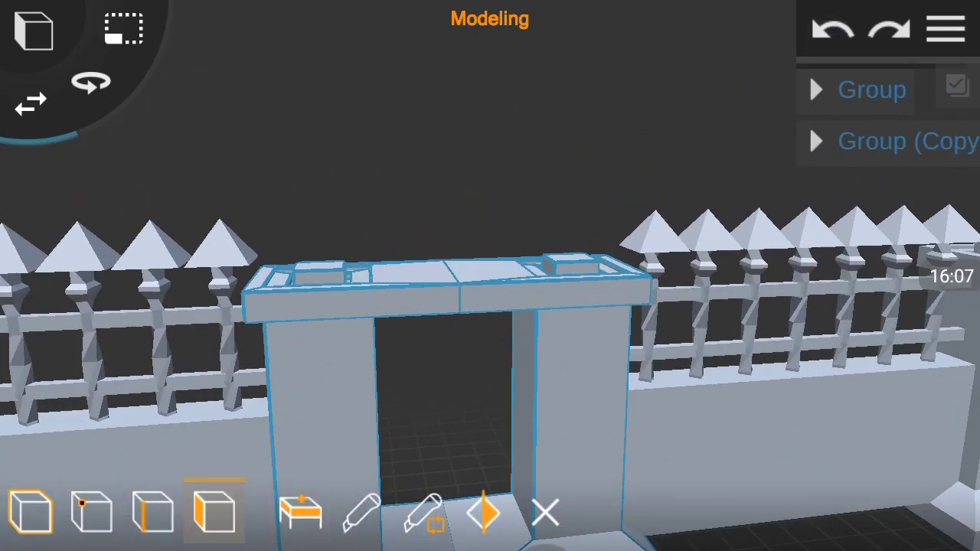
left_click_drag(706, 322, 706, 424)
scroll(460, 287, "down", 2)
left_click_drag(674, 291, 707, 123)
left_click(31, 511)
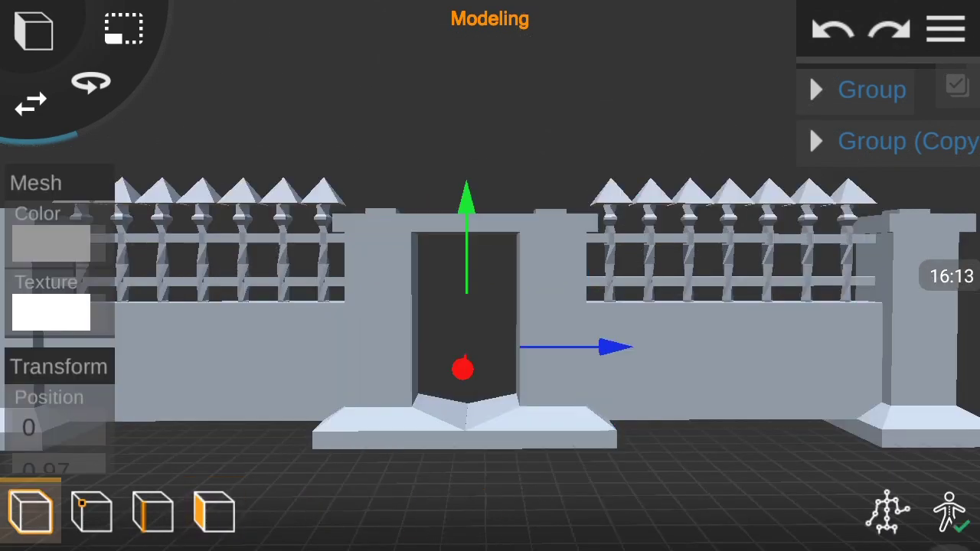
left_click_drag(273, 355, 398, 429)
- Turn to a front view of the gate and delete an unwanted added cube
left_click(945, 29)
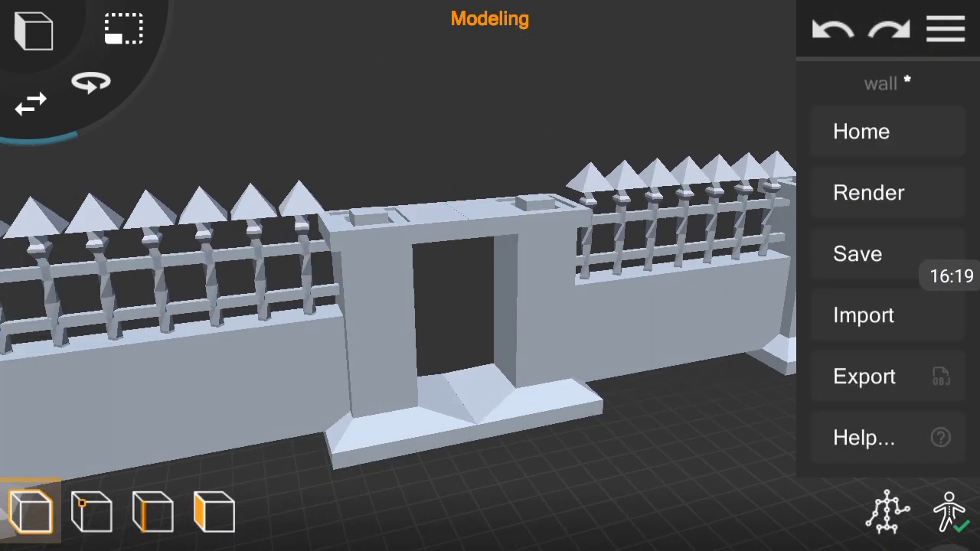
mouse_move(536, 383)
left_mouse_down()
mouse_move(715, 341)
mouse_move(715, 273)
left_mouse_up()
left_click(33, 31)
left_click(41, 123)
left_click_drag(428, 389, 273, 401)
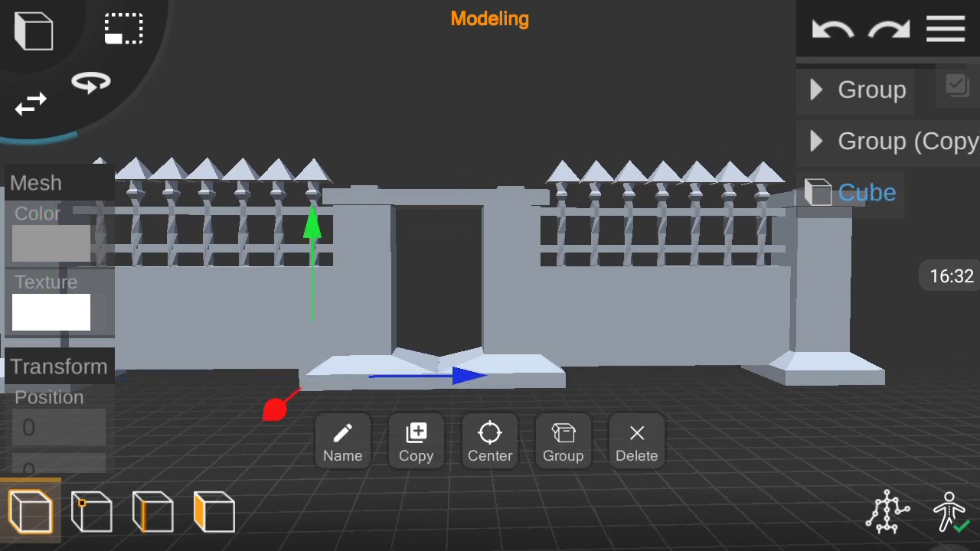
left_click(635, 444)
- Add a cylinder and raise it above the gate's base
left_click(34, 31)
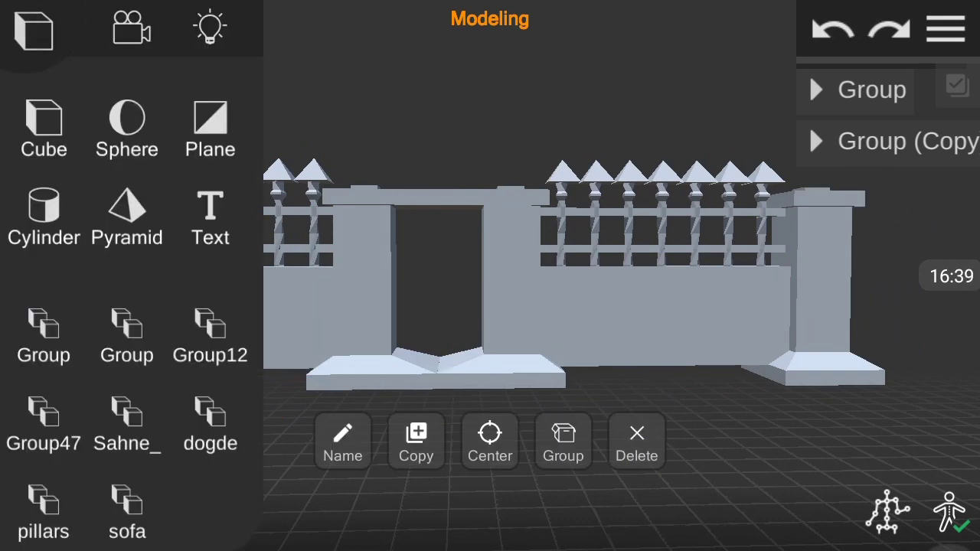
left_click(44, 199)
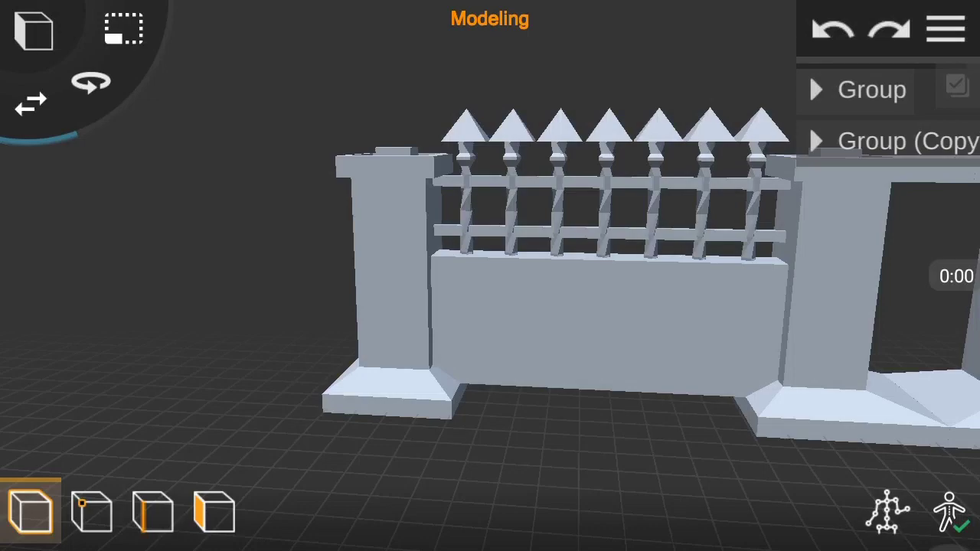
scroll(527, 317, "down", 3)
scroll(527, 317, "down", 2)
left_click(33, 27)
left_click(40, 205)
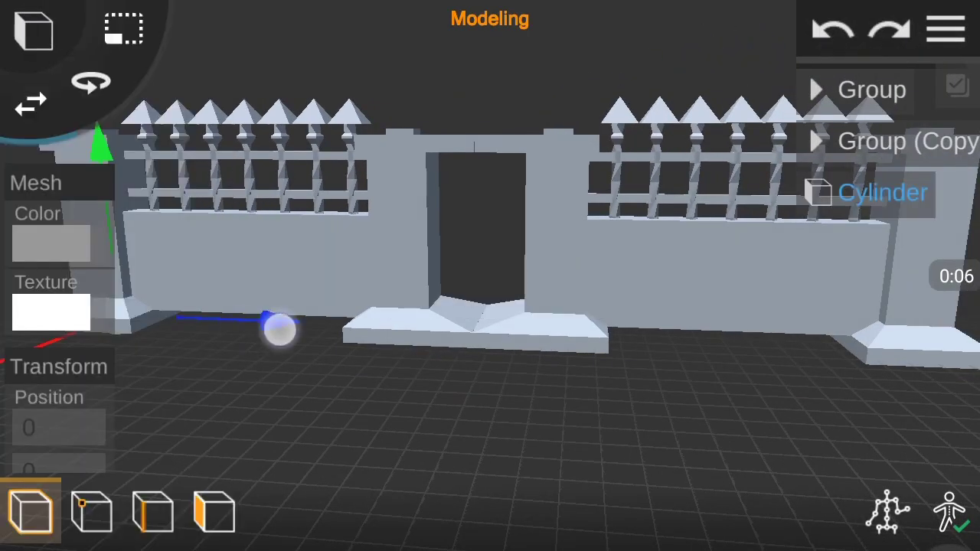
scroll(459, 290, "up", 3)
left_click_drag(472, 192, 472, 107)
- Scale the cylinder into a thin, tall bar of 0.22 × 4.25 × 0.22
left_click(215, 512)
left_click(31, 511)
left_click(894, 184)
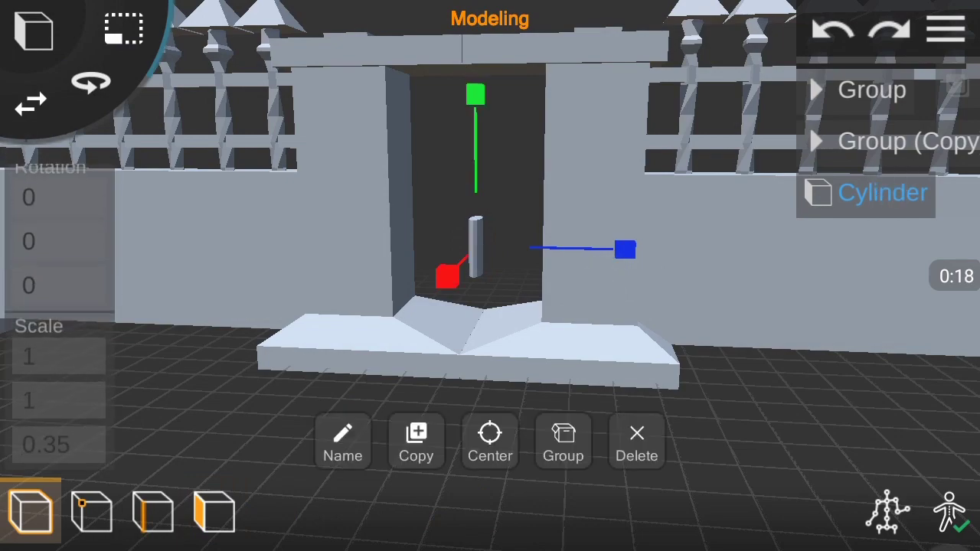
left_click(60, 198)
left_click(858, 521)
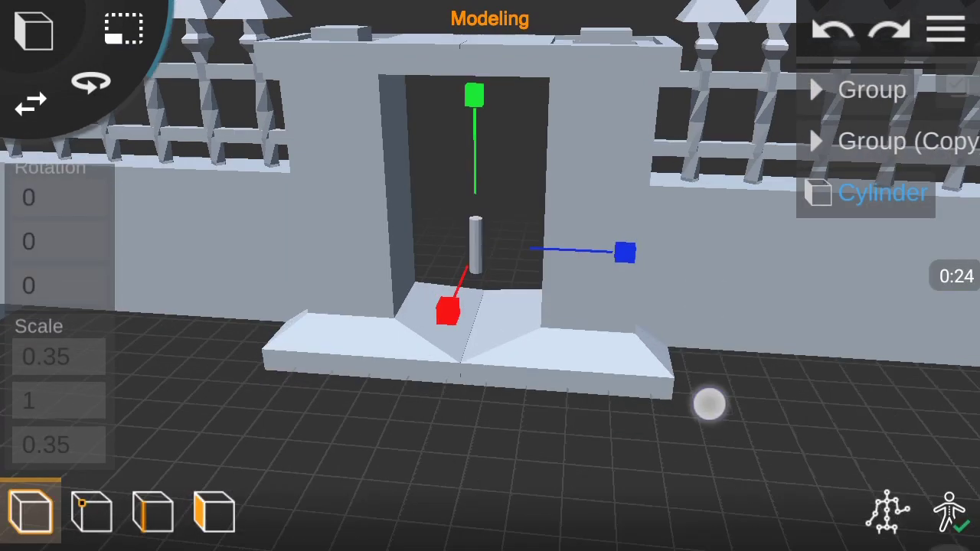
left_click_drag(708, 403, 586, 311)
left_click(45, 357)
key("BackSpace")
key("BackSpace")
type("22")
left_click(858, 519)
left_click_drag(689, 383, 613, 345)
- Move the bar to the doorway's left edge and choose a dark grey colour
left_click_drag(551, 168, 480, 161)
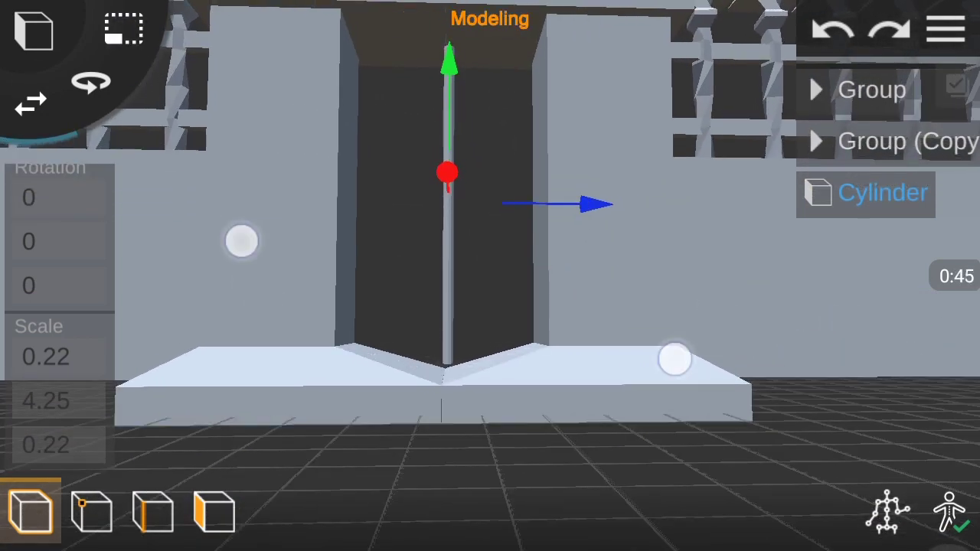
left_click_drag(673, 357, 724, 258)
left_click_drag(628, 306, 544, 383)
scroll(60, 245, "up", 5)
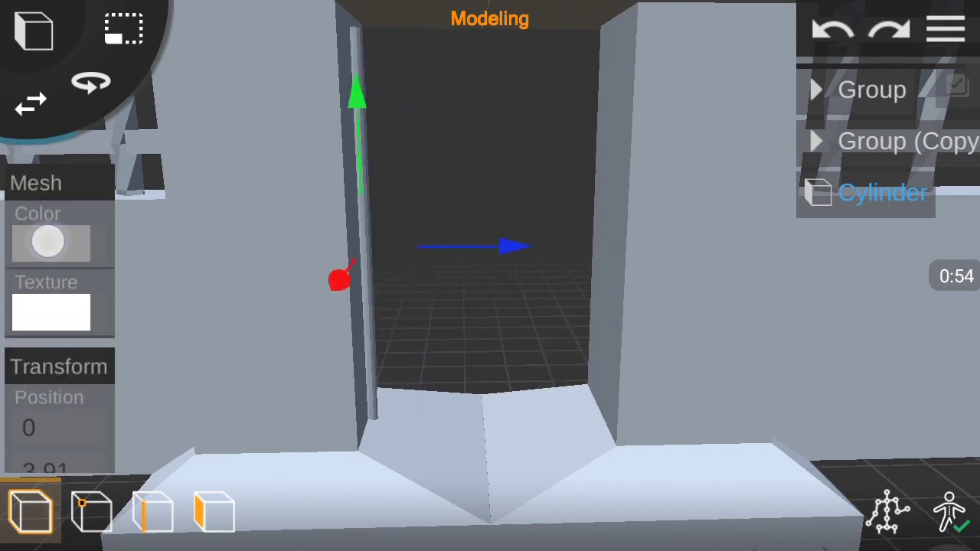
left_click(51, 243)
mouse_move(274, 252)
left_mouse_down()
mouse_move(634, 422)
mouse_move(715, 319)
mouse_move(742, 360)
left_mouse_up()
- Duplicate the bar and slide the first copies rightward across the doorway
left_click(415, 444)
left_click_drag(481, 331, 604, 331)
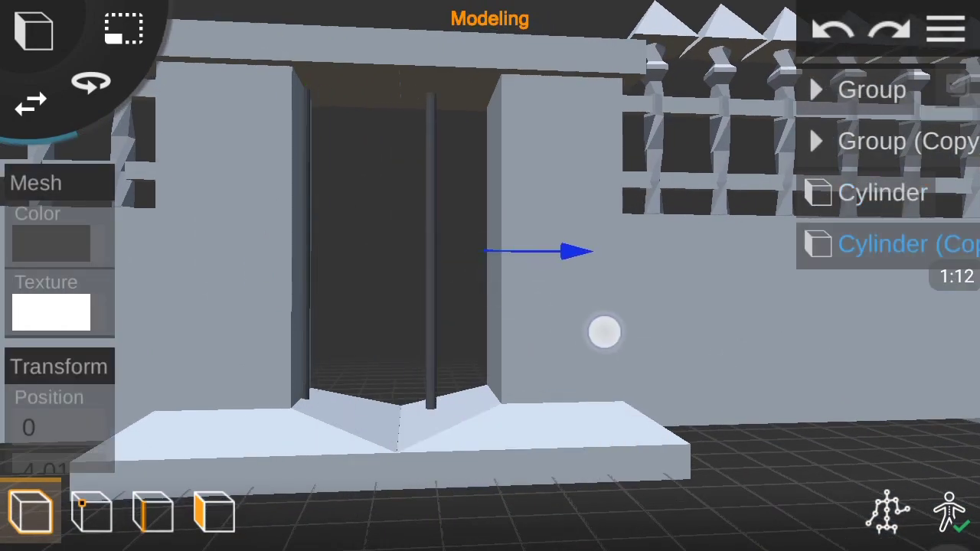
mouse_move(720, 459)
left_mouse_down()
mouse_move(689, 494)
mouse_move(751, 386)
mouse_move(689, 414)
mouse_move(640, 277)
left_mouse_up()
left_click(639, 277)
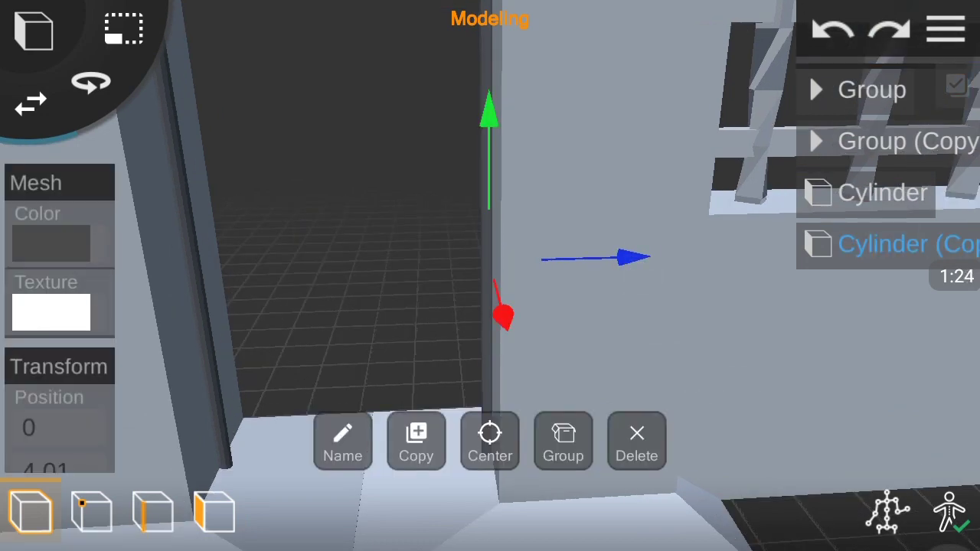
left_click(414, 433)
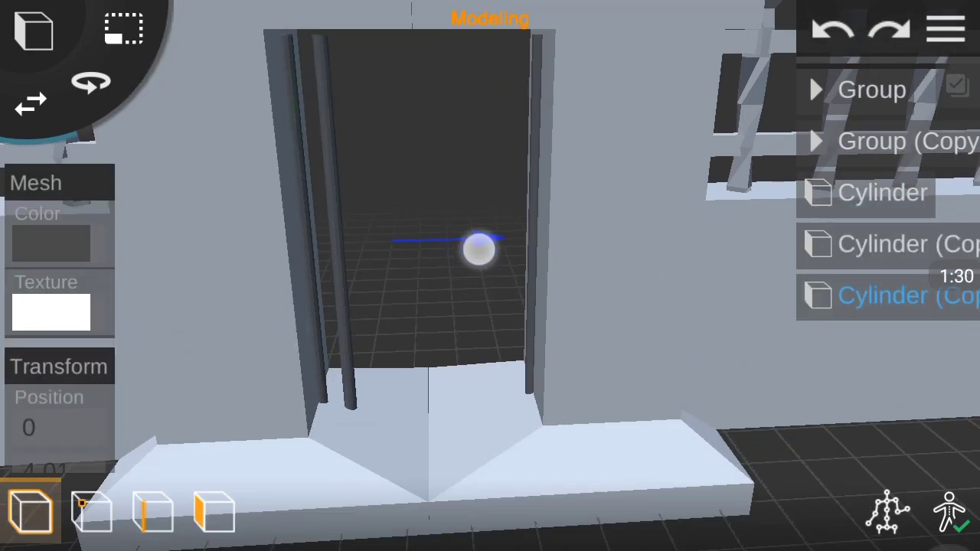
left_click(475, 240)
left_click(414, 437)
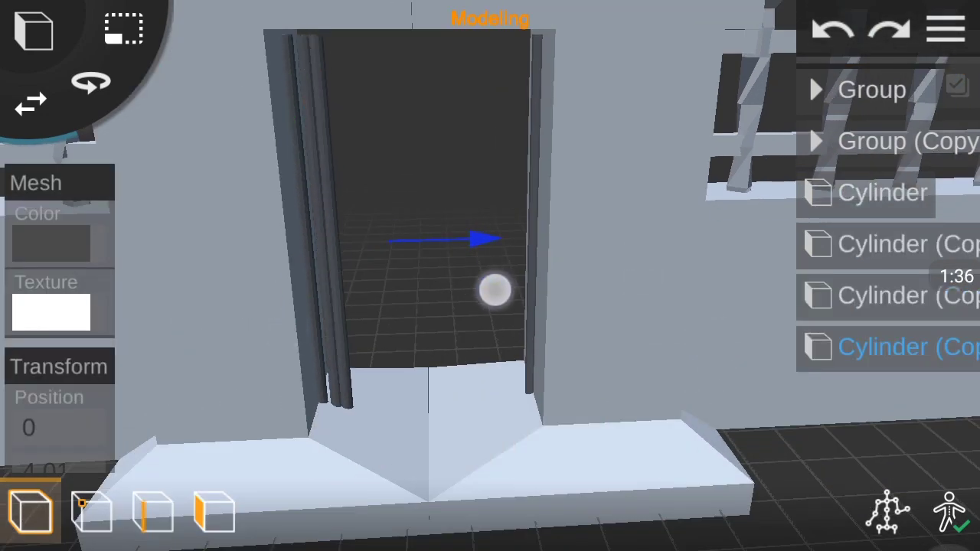
left_click_drag(506, 317, 509, 291)
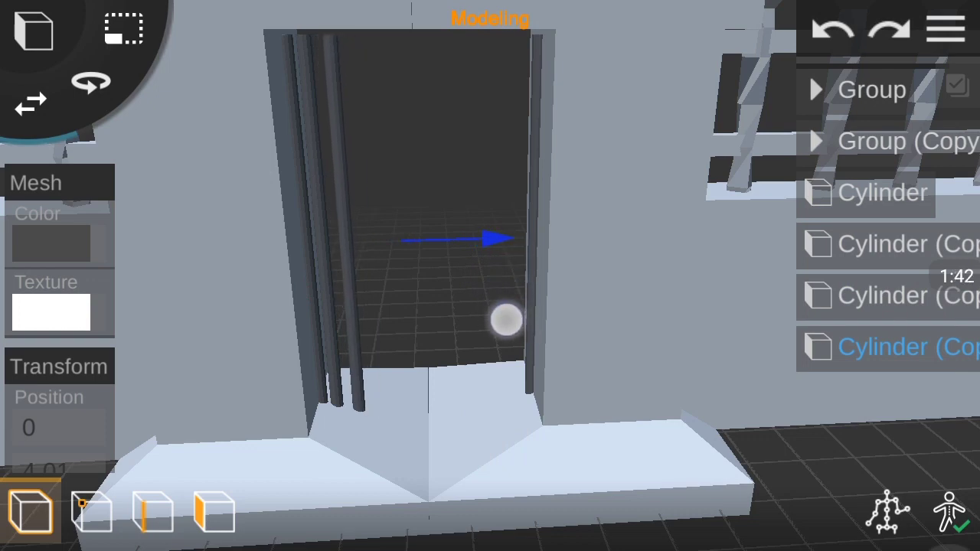
- Add more bar copies until about eight evenly spaced bars fill the doorway
left_click(414, 436)
left_click_drag(495, 248, 542, 271)
left_click(416, 437)
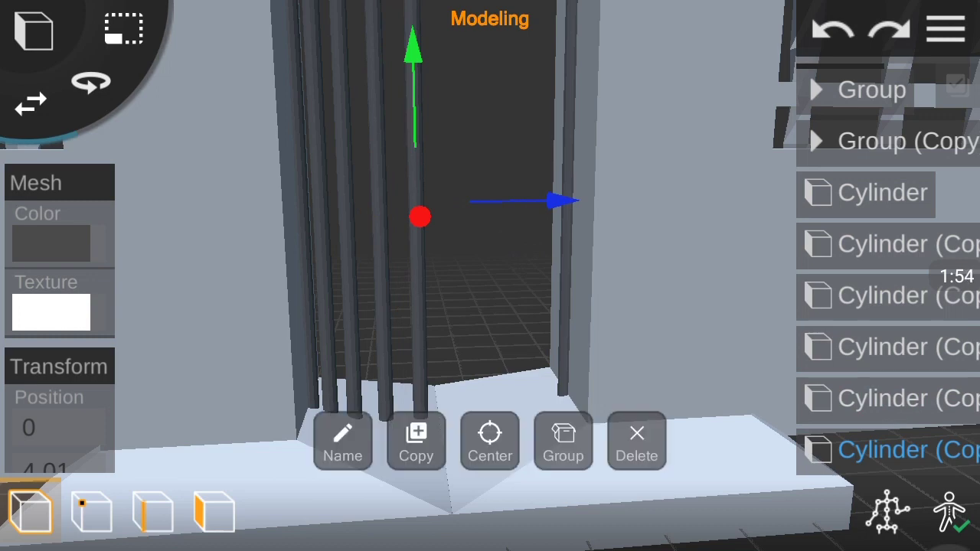
left_click(415, 437)
left_click_drag(881, 322, 881, 271)
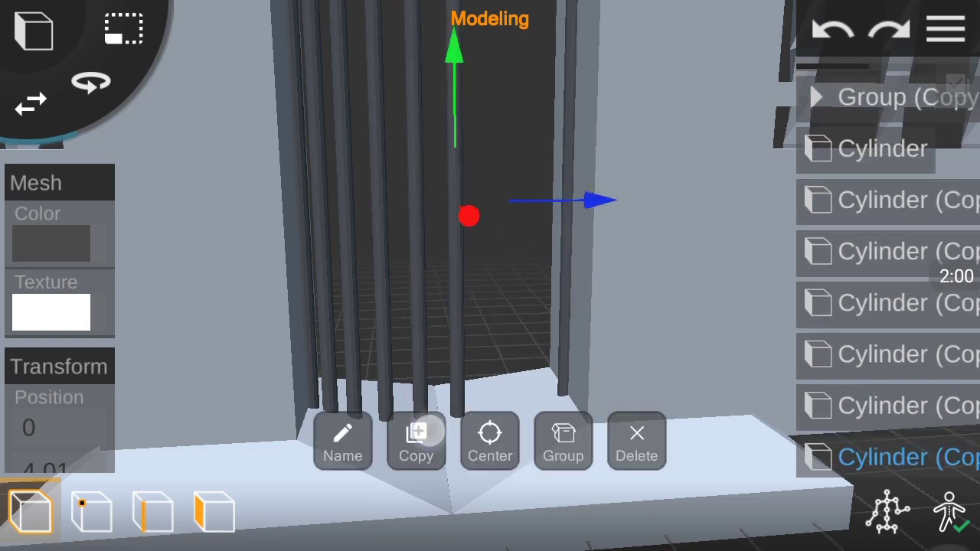
left_click_drag(608, 203, 616, 223)
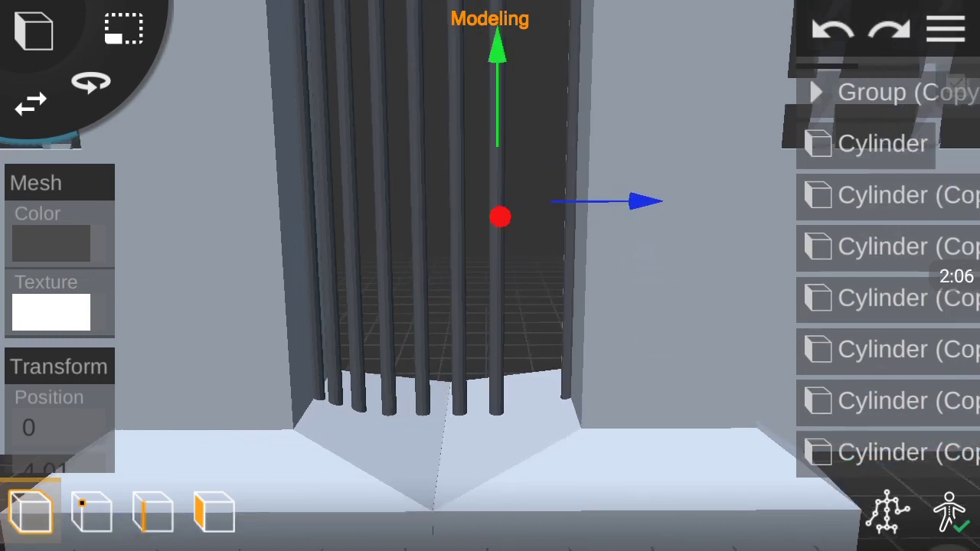
mouse_move(652, 337)
left_mouse_down()
mouse_move(593, 233)
mouse_move(737, 350)
left_mouse_up()
scroll(467, 299, "up", 5)
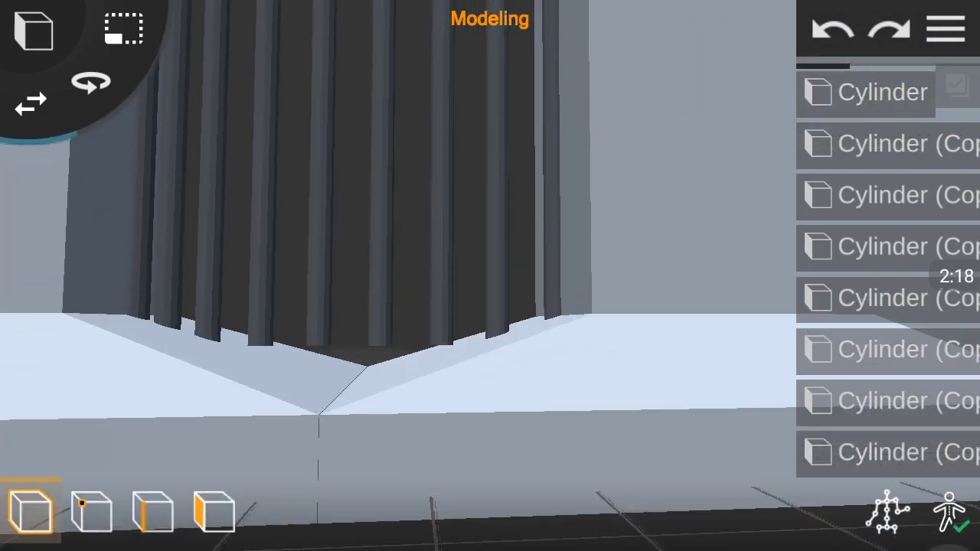
- In face mode, select the bottom end caps of the gate bars
scroll(428, 316, "up", 5)
left_click(214, 511)
left_click_drag(720, 396, 721, 260)
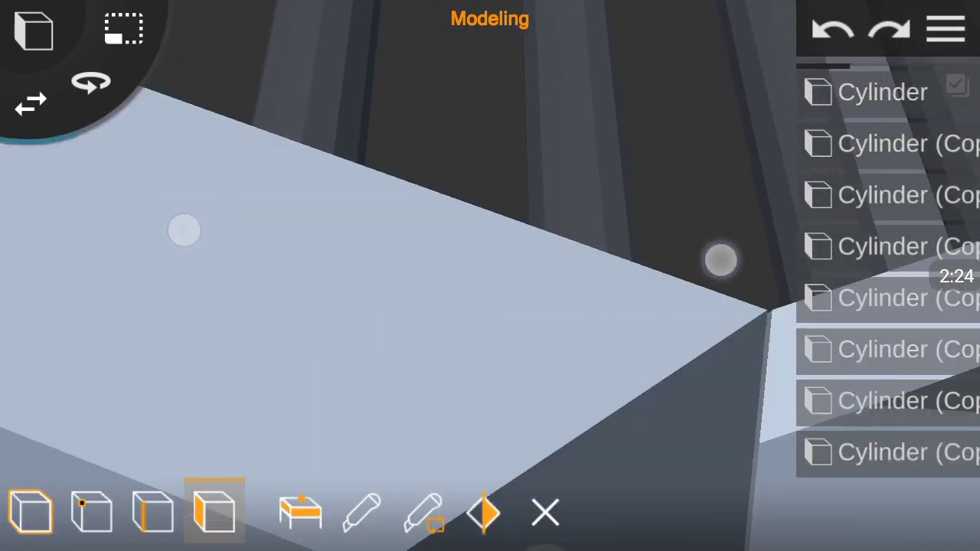
scroll(451, 298, "down", 5)
scroll(443, 327, "up", 3)
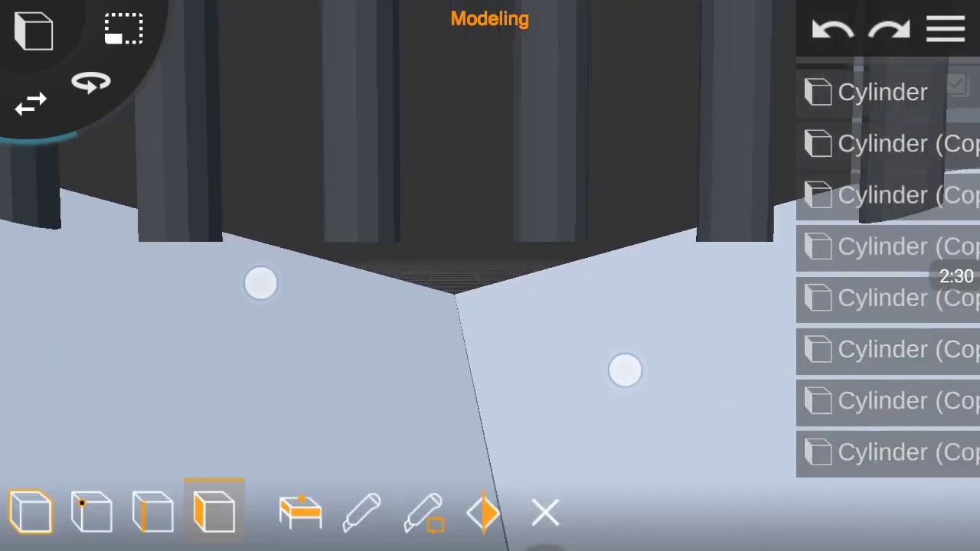
scroll(443, 327, "down", 3)
left_click_drag(620, 341, 627, 245)
left_click(551, 211)
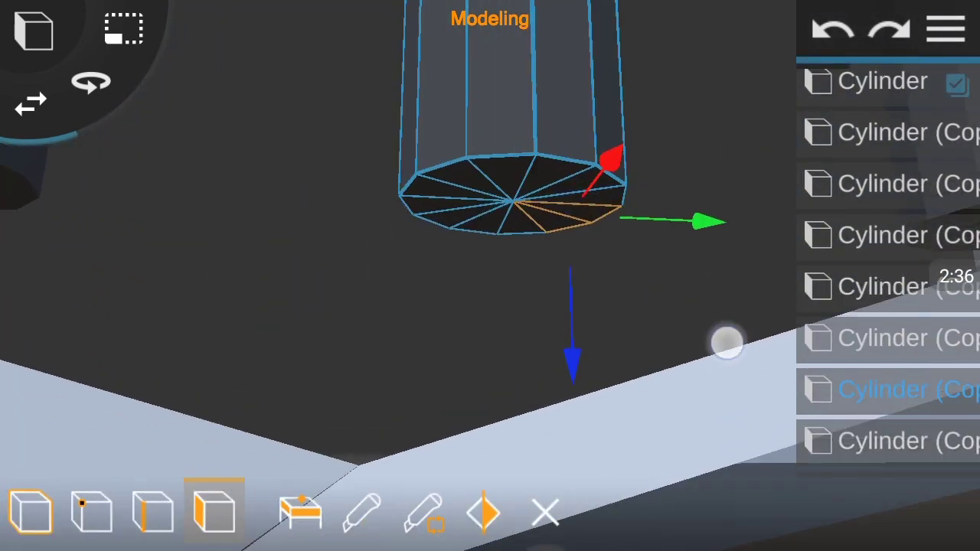
scroll(490, 340, "up", 3)
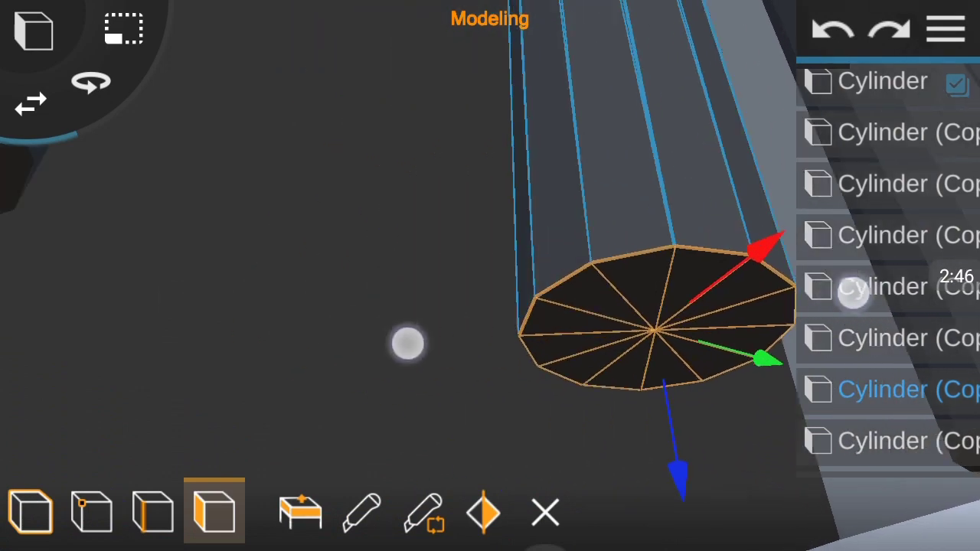
left_click_drag(204, 301, 403, 352)
left_click(469, 215)
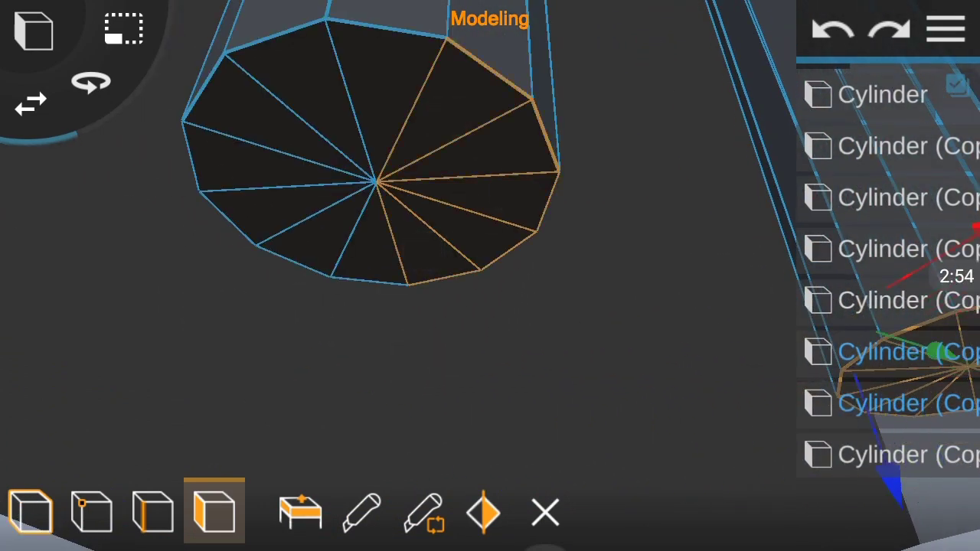
mouse_move(375, 253)
left_mouse_down()
mouse_move(452, 328)
mouse_move(707, 391)
mouse_move(548, 398)
mouse_move(446, 296)
left_mouse_up()
- Return to whole-object editing with a front view of the gate and base
left_click(30, 511)
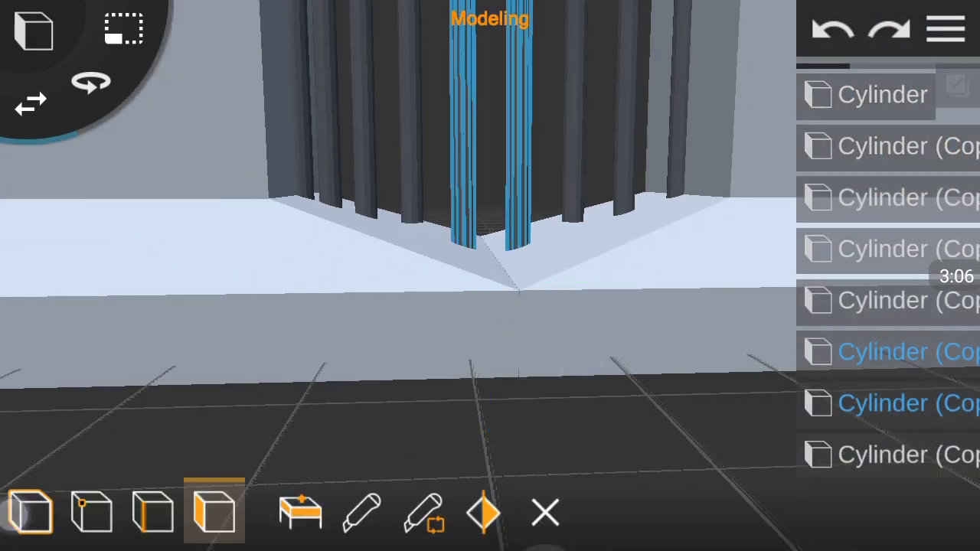
left_click_drag(322, 273, 628, 273)
left_click(948, 31)
left_click(948, 31)
left_click_drag(887, 153, 888, 199)
left_click(888, 201)
left_click(421, 410)
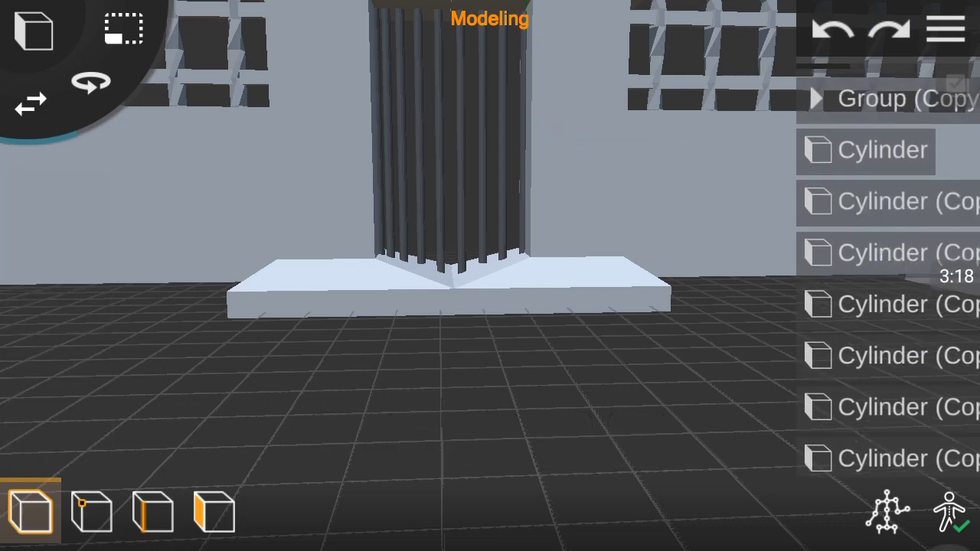
- Duplicate the last gate bar and rotate the copy 90 degrees into a crossbar
left_click_drag(899, 165, 898, 113)
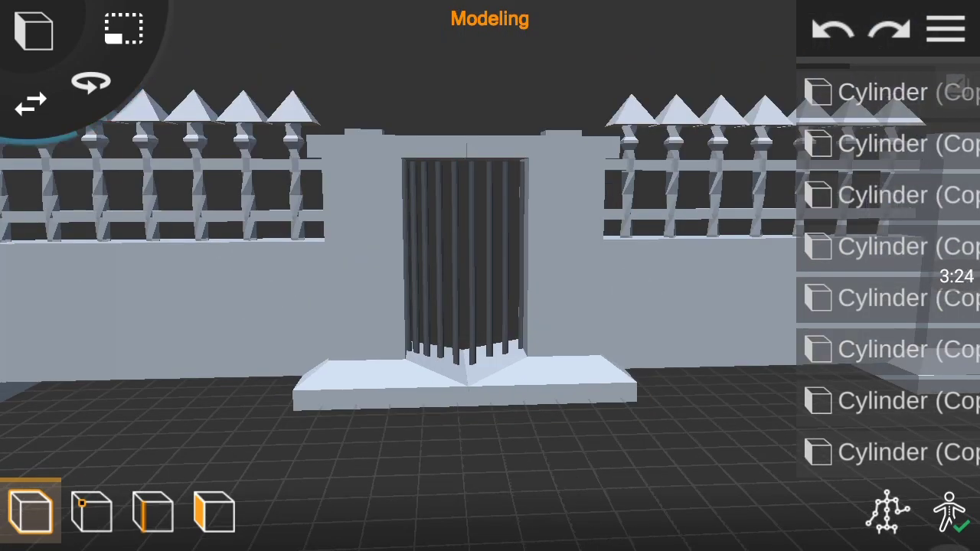
left_click(903, 451)
left_click_drag(888, 306, 886, 466)
left_click(420, 410)
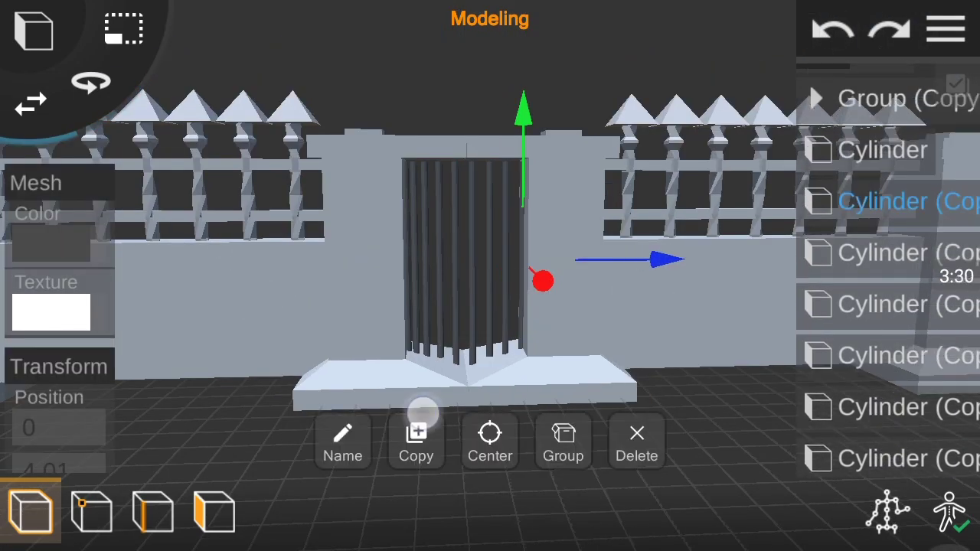
left_click(449, 167)
left_click_drag(53, 429, 54, 229)
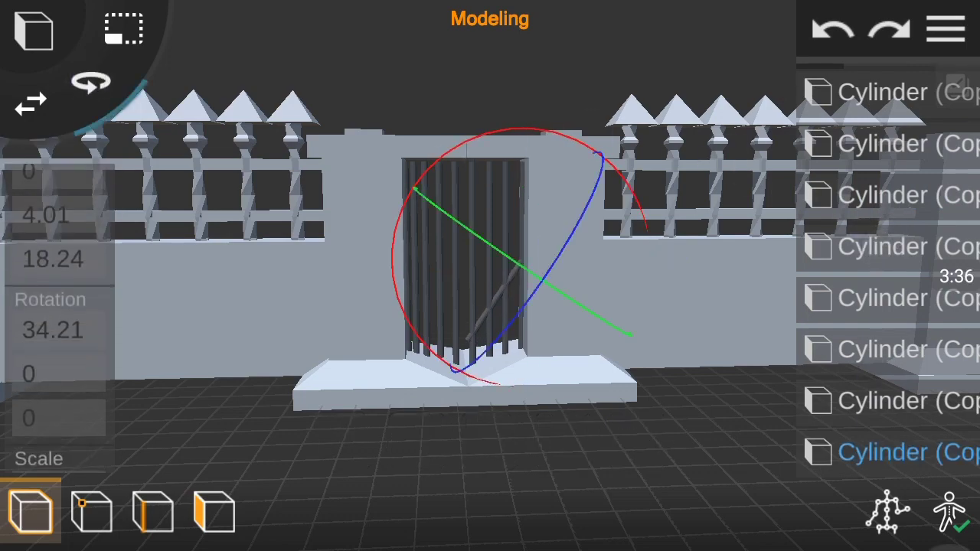
left_click(57, 324)
left_click(858, 456)
left_click(367, 510)
left_click(857, 519)
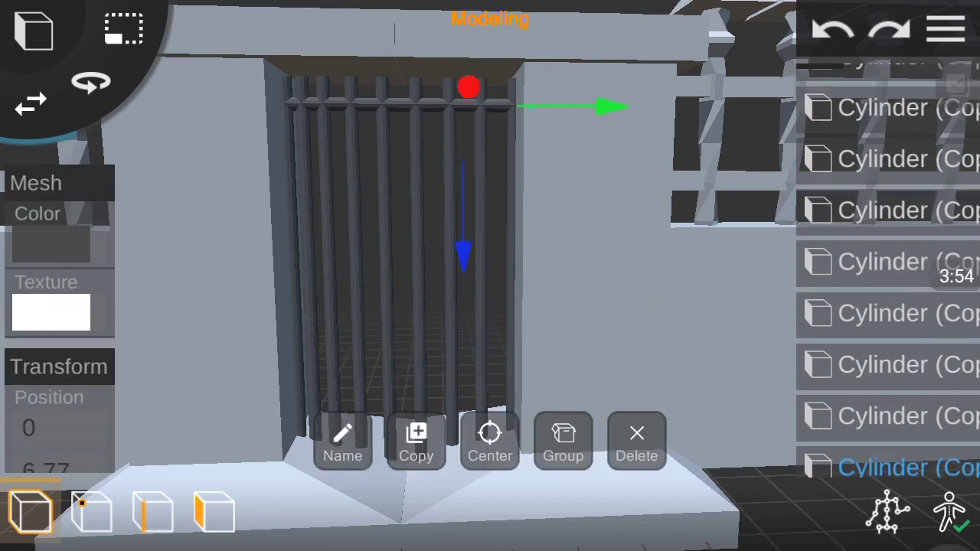
- Lower the crossbar across the vertical bars, then view the whole gate and wall
left_click_drag(447, 242, 450, 374)
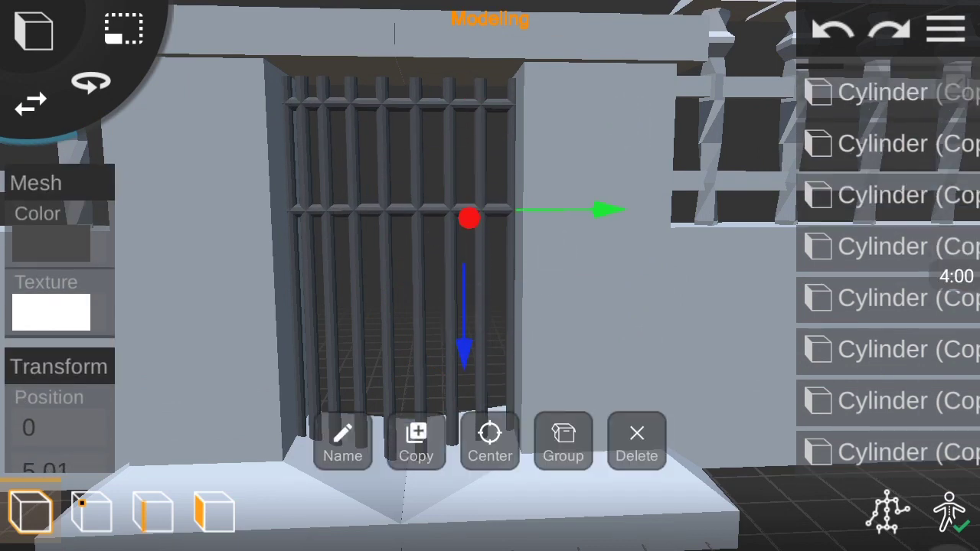
left_click_drag(464, 306, 463, 406)
left_click(487, 396)
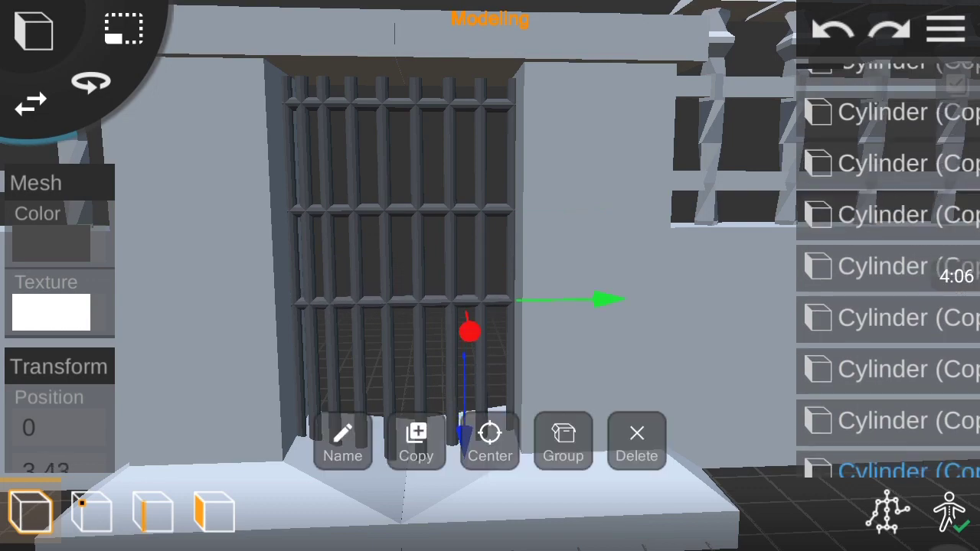
middle_click_drag(479, 318, 479, 287)
scroll(459, 306, "down", 5)
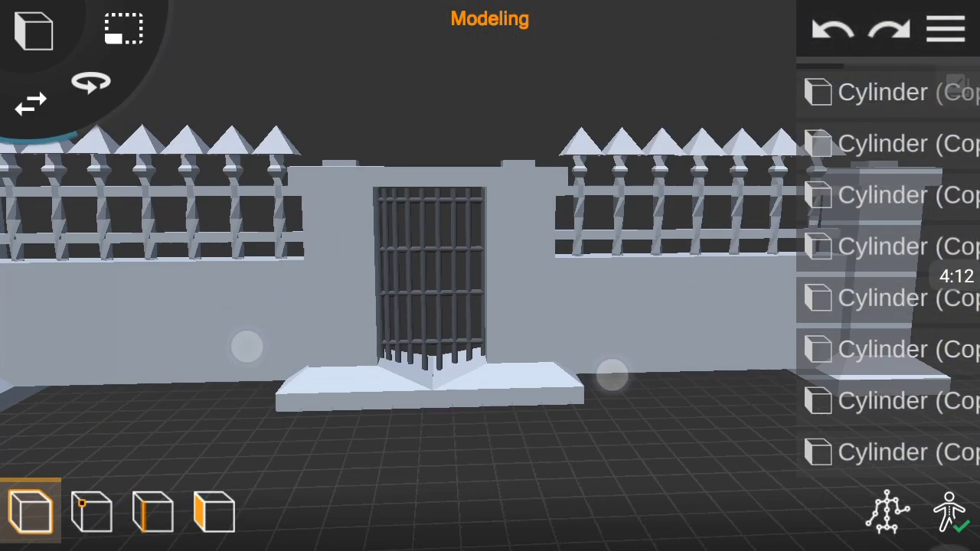
mouse_move(602, 332)
middle_mouse_down()
mouse_move(787, 457)
mouse_move(792, 478)
middle_mouse_up()
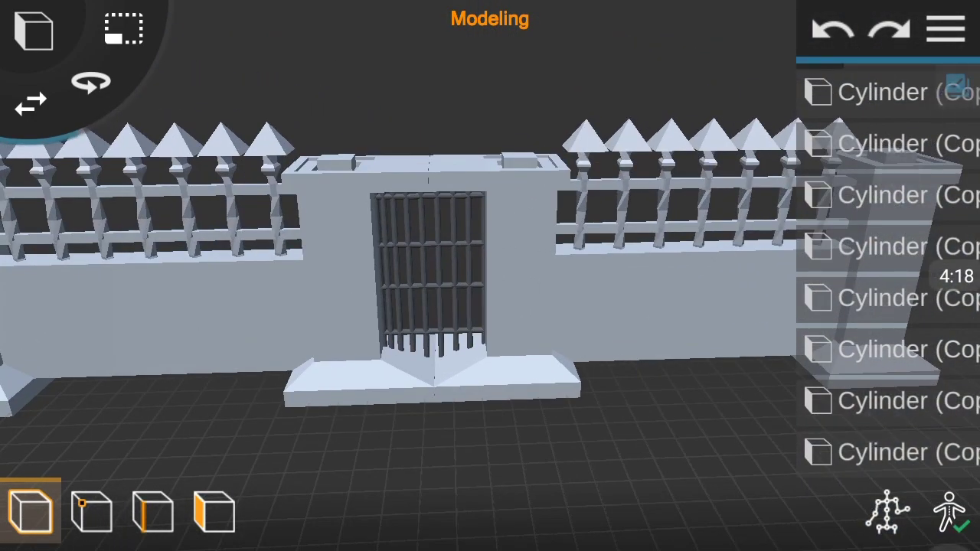
- Copy the fence Group and slide the copy alongside to position 57.41
left_click(878, 451)
left_click_drag(892, 208, 875, 426)
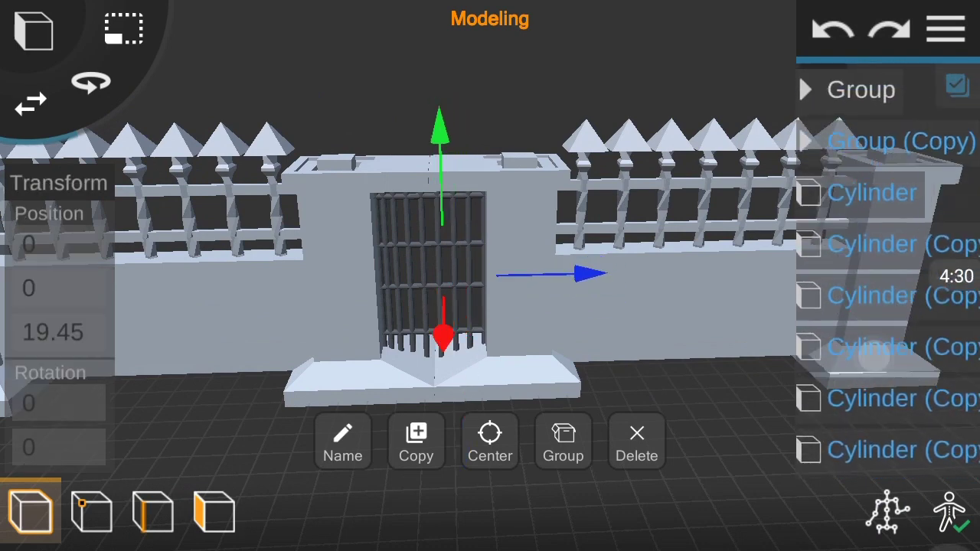
left_click(947, 29)
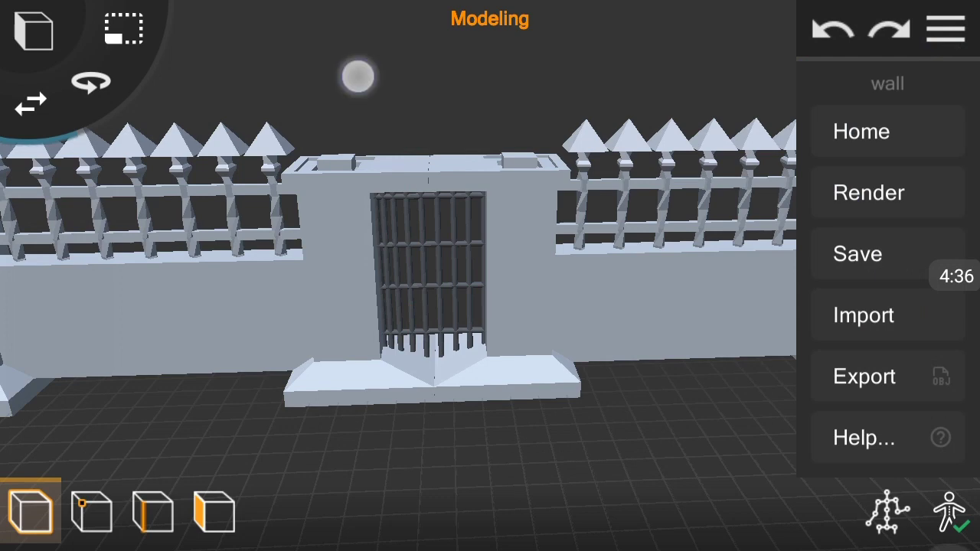
left_click(358, 77)
left_click(416, 440)
scroll(490, 276, "down", 3)
mouse_move(372, 280)
left_mouse_down()
mouse_move(608, 365)
mouse_move(635, 325)
mouse_move(734, 325)
mouse_move(673, 348)
left_mouse_up()
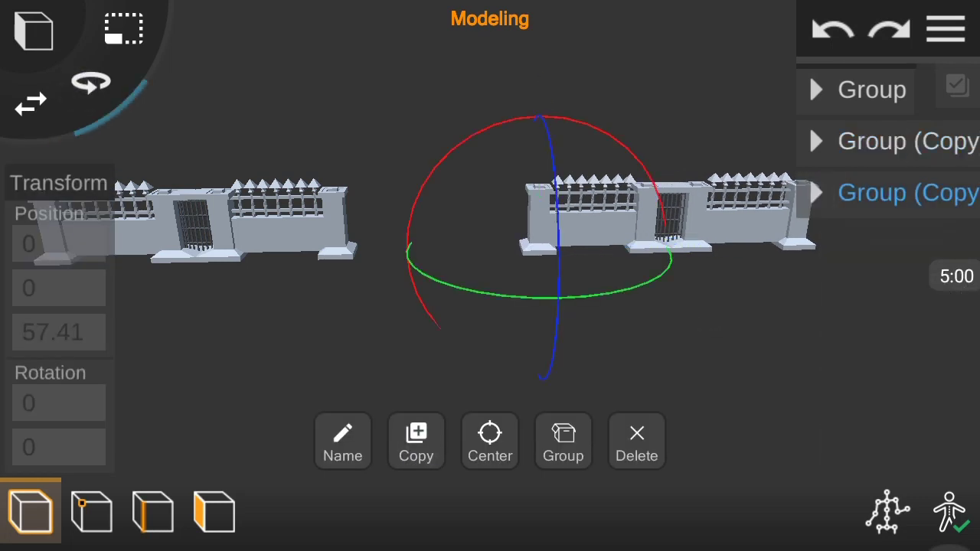
- Rotate the copied fence section to -90 degrees
left_click_drag(660, 277, 931, 349)
left_click(59, 341)
key("BackSpace")
key("BackSpace")
key("BackSpace")
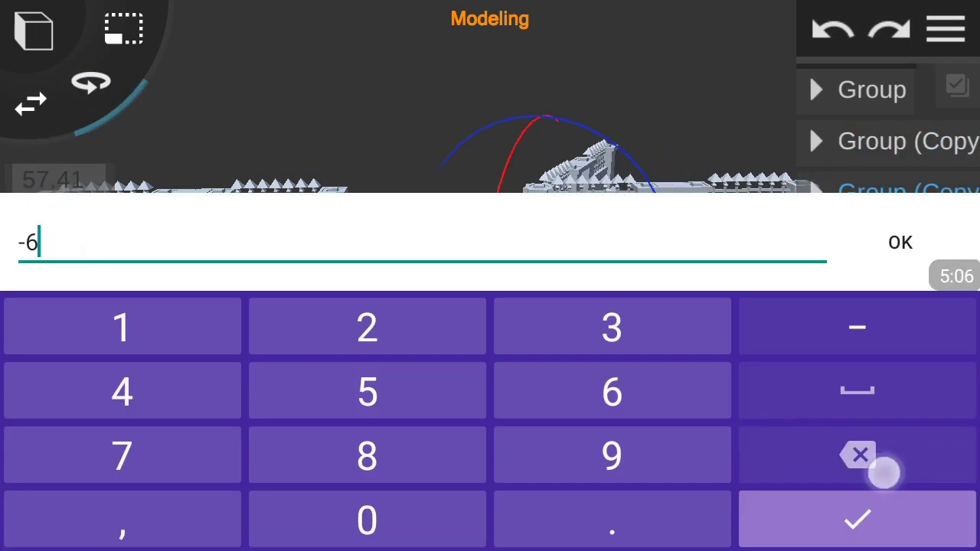
left_click(857, 521)
mouse_move(757, 382)
left_mouse_down()
mouse_move(696, 291)
mouse_move(857, 285)
mouse_move(582, 350)
left_mouse_up()
- Rotate the original fence group a quarter turn as well
left_click(865, 88)
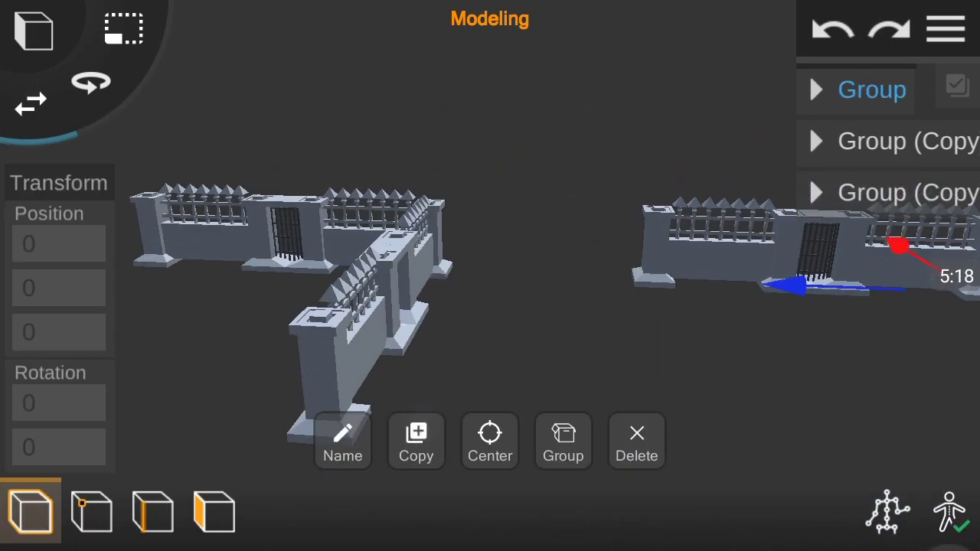
left_click(91, 82)
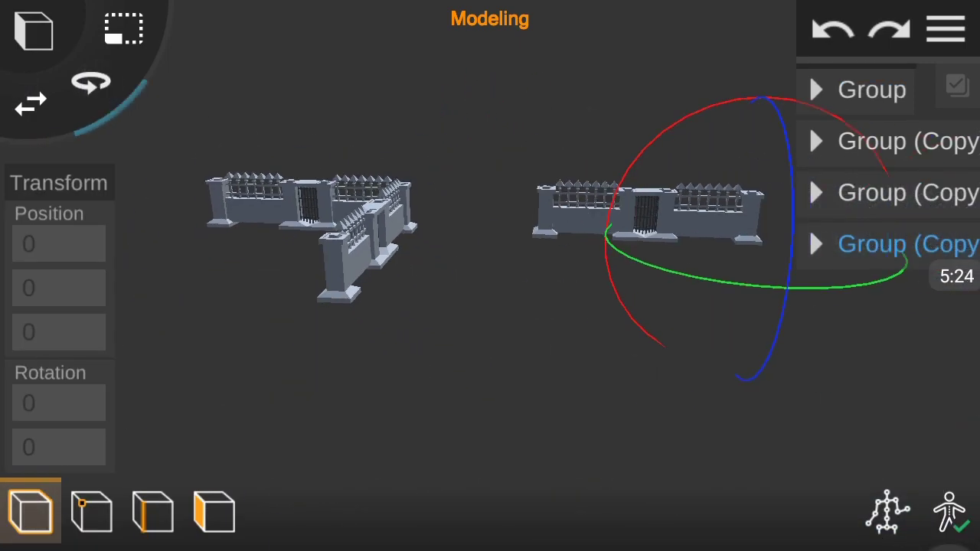
left_click_drag(46, 432, 46, 344)
left_click(46, 359)
key("BackSpace")
key("BackSpace")
key("BackSpace")
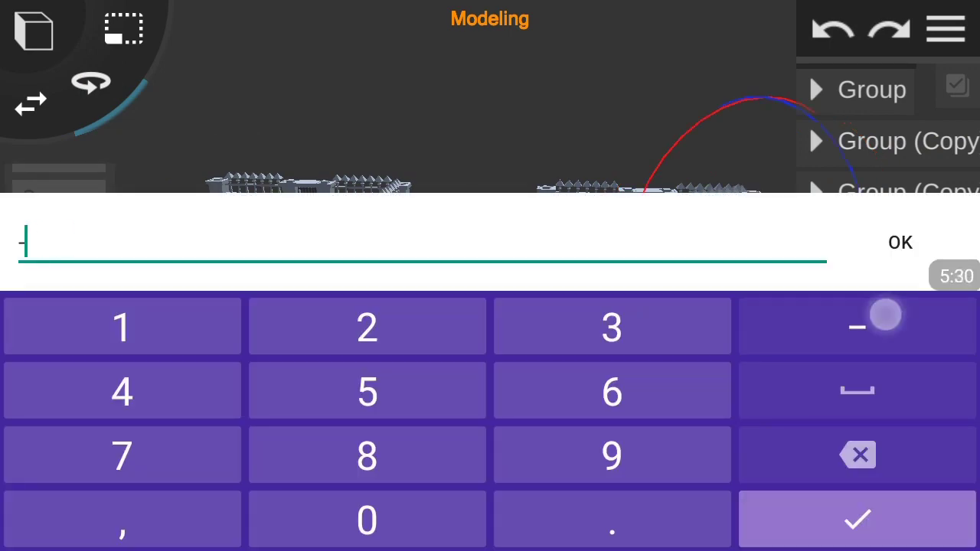
left_click(368, 521)
mouse_move(691, 391)
left_mouse_down()
mouse_move(499, 333)
mouse_move(643, 345)
left_mouse_up()
- Select the top fence copy and inspect the cornered walls
left_click(908, 243)
left_click(813, 193)
left_click(894, 95)
left_click(948, 34)
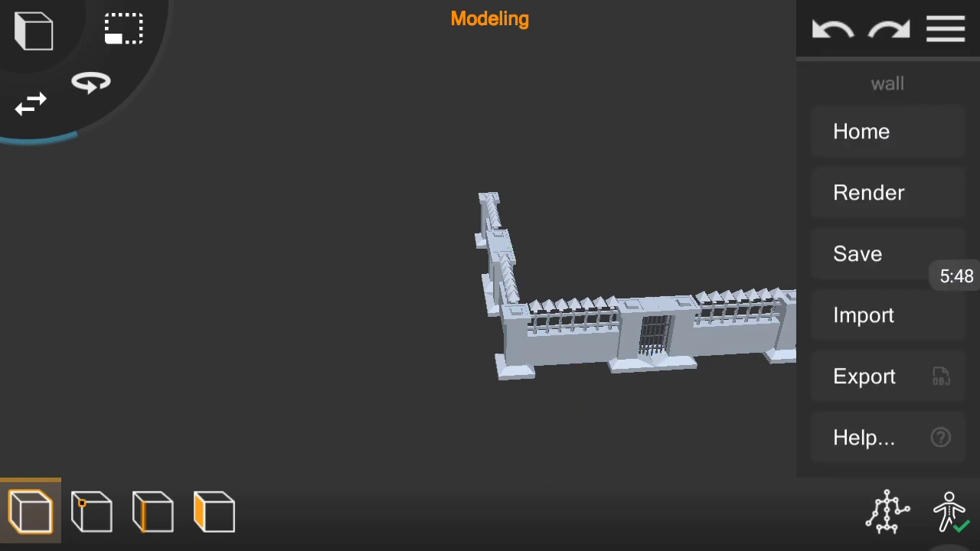
left_click(870, 90)
left_click_drag(547, 256, 690, 380)
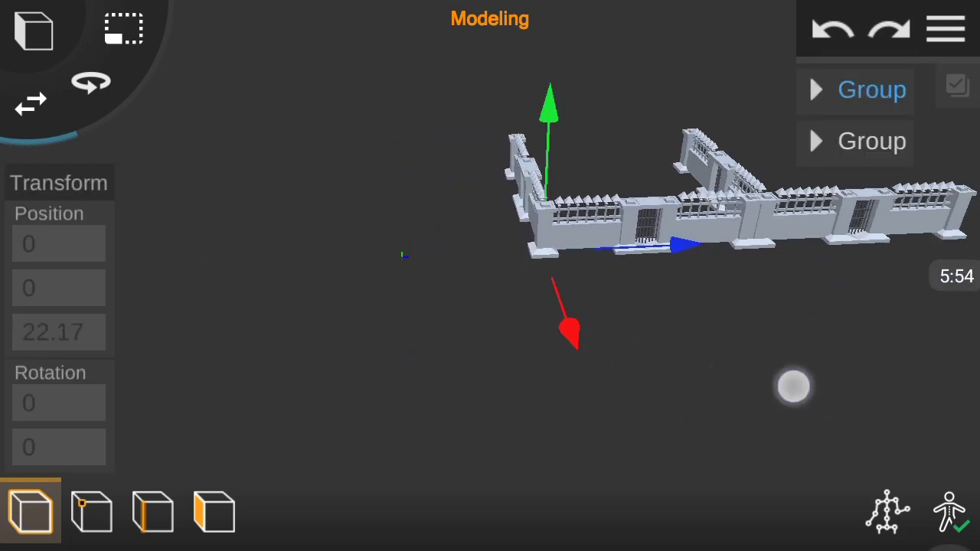
- Slide the wall group left along its length
left_click_drag(816, 393, 743, 340)
left_click_drag(590, 332, 198, 315)
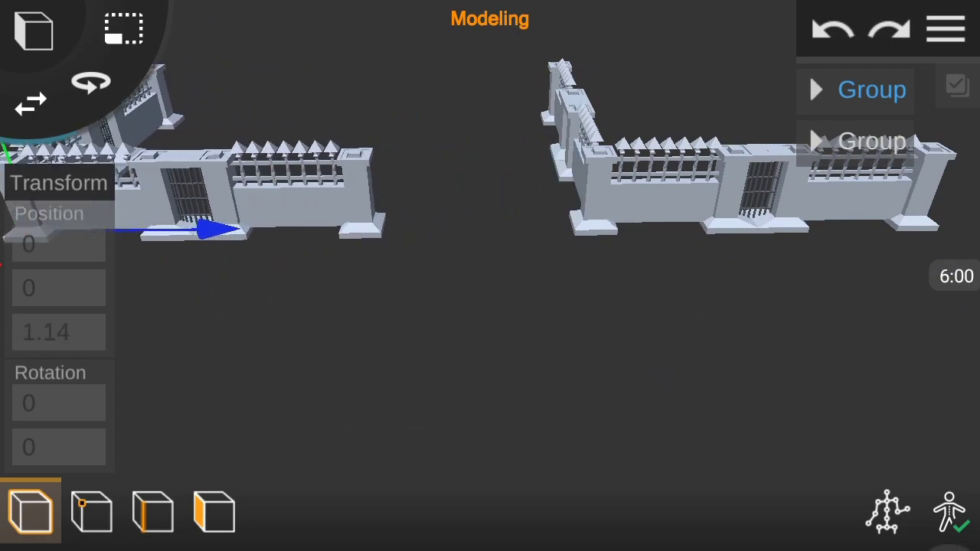
left_click(679, 267)
mouse_move(679, 268)
left_mouse_down()
mouse_move(121, 300)
mouse_move(849, 296)
mouse_move(924, 378)
mouse_move(774, 313)
mouse_move(689, 291)
left_mouse_up()
- Duplicate the wall group and move the copy to 33.83, forming a U-shaped run
left_click(306, 306)
left_click(253, 322)
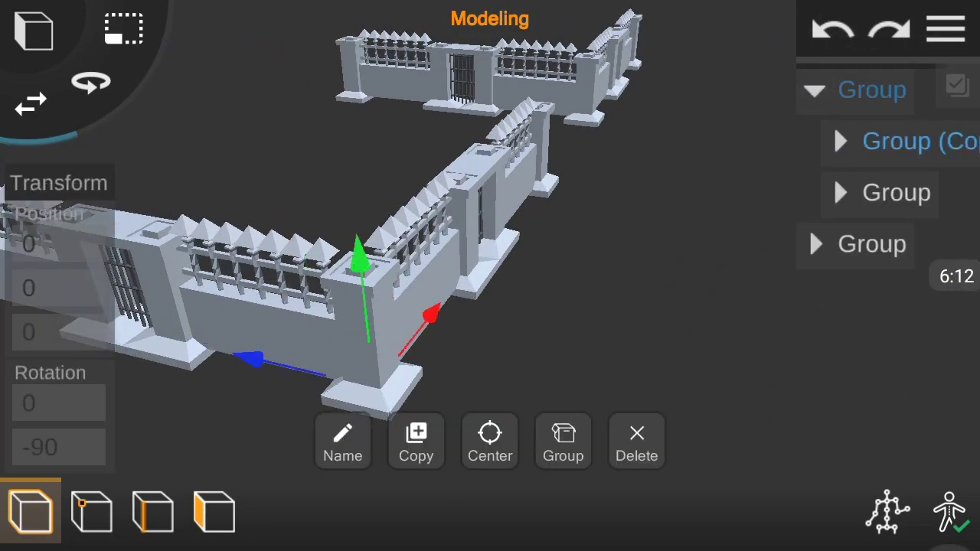
left_click(416, 440)
left_click(490, 440)
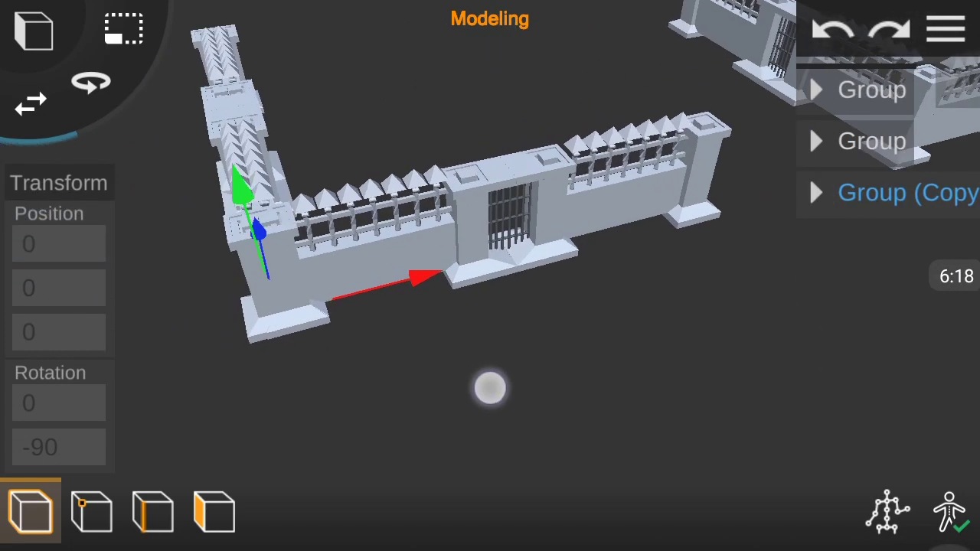
mouse_move(490, 387)
left_mouse_down()
mouse_move(525, 295)
mouse_move(537, 345)
mouse_move(718, 361)
left_mouse_up()
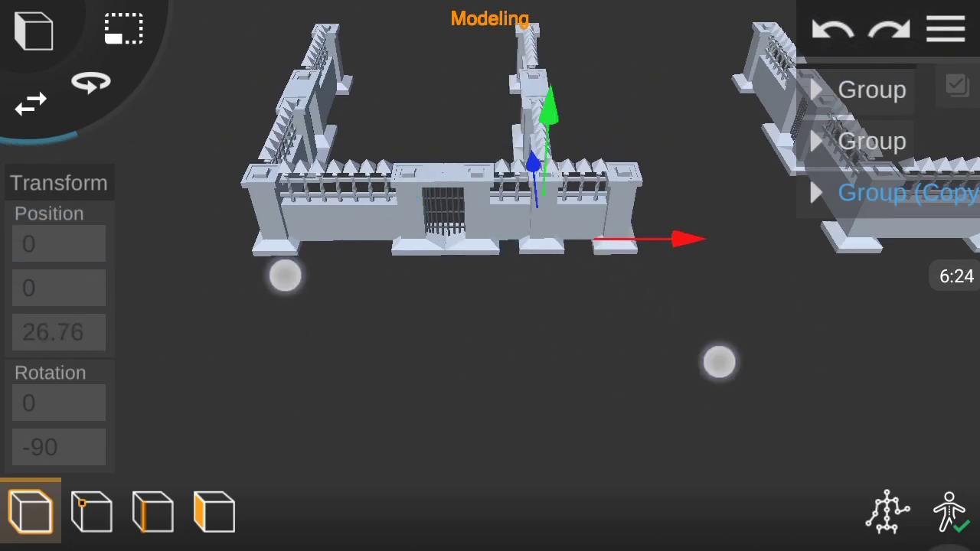
scroll(500, 317, "up", 3)
left_click_drag(541, 324, 646, 370)
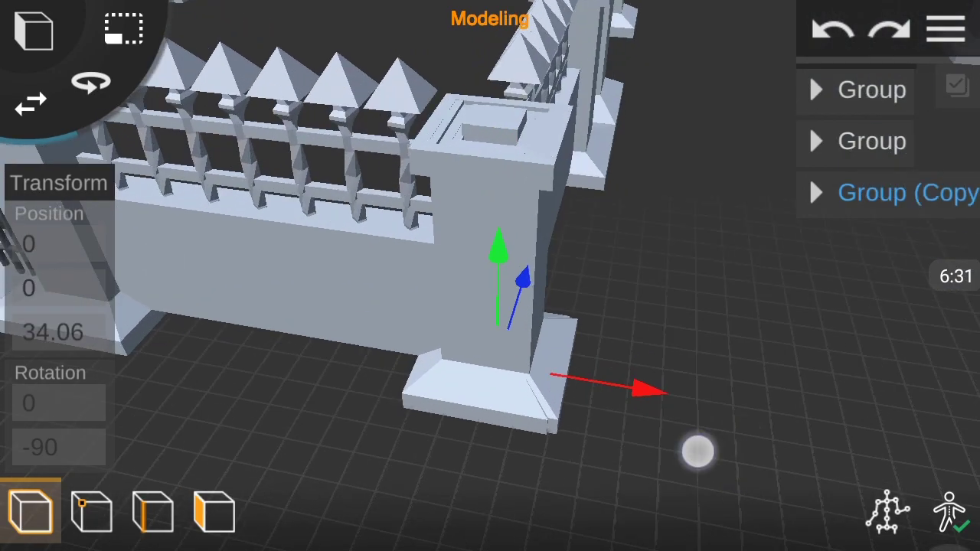
mouse_move(696, 451)
left_mouse_down()
mouse_move(774, 303)
mouse_move(636, 366)
left_mouse_up()
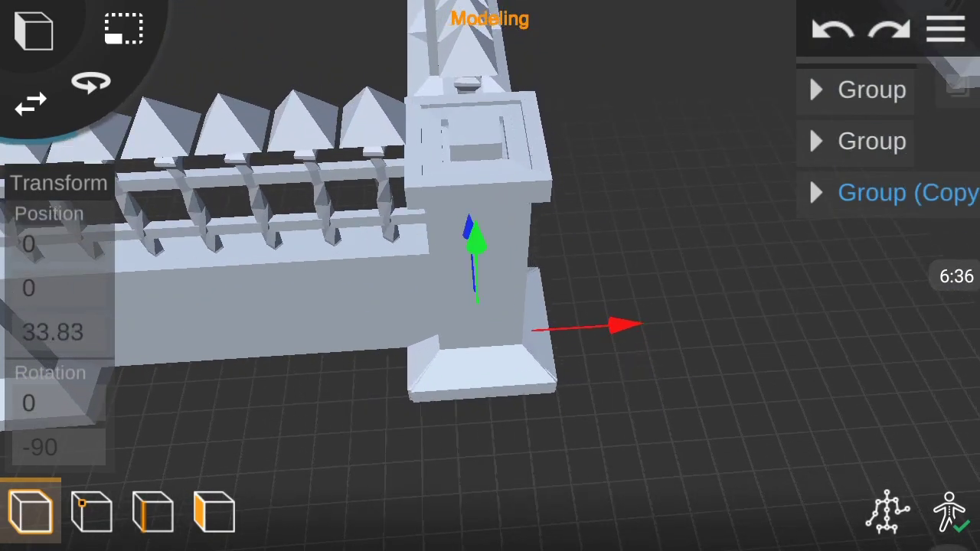
left_click_drag(751, 406, 704, 232)
mouse_move(180, 292)
left_mouse_down()
mouse_move(720, 344)
mouse_move(268, 306)
mouse_move(490, 322)
left_mouse_up()
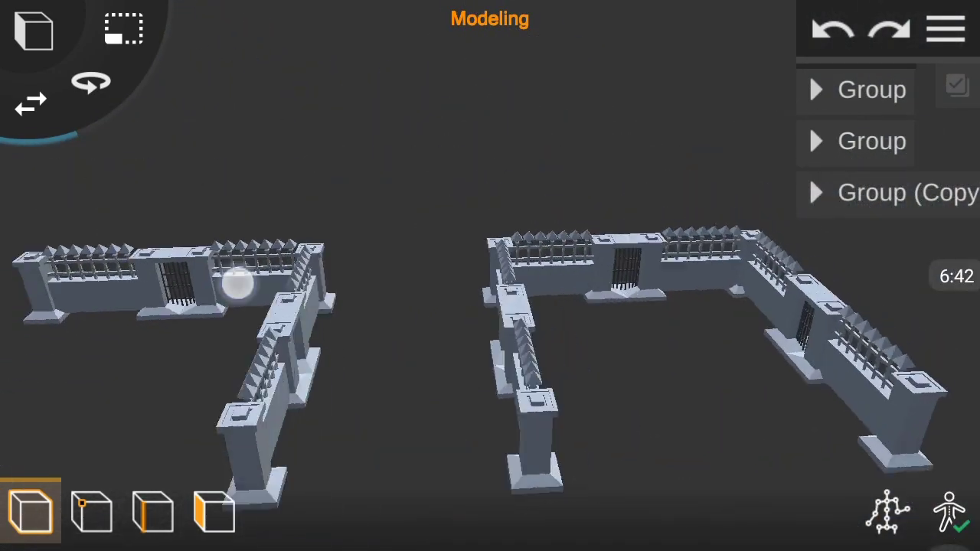
left_click(946, 30)
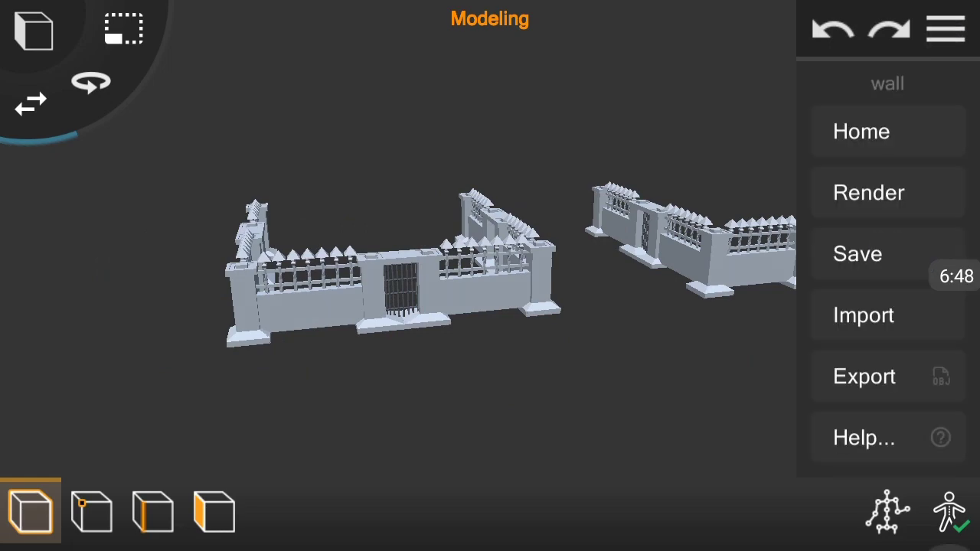